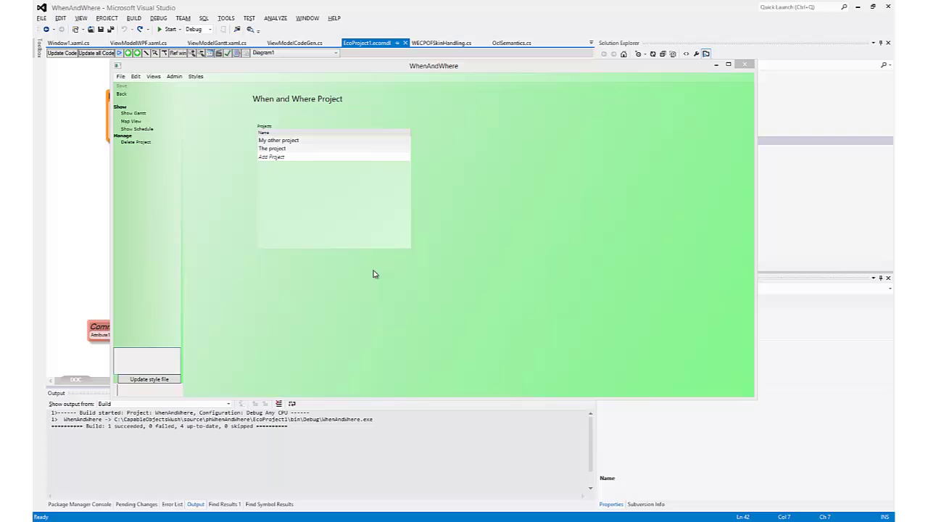
Select 'The project' in the Projects list
left_click(273, 149)
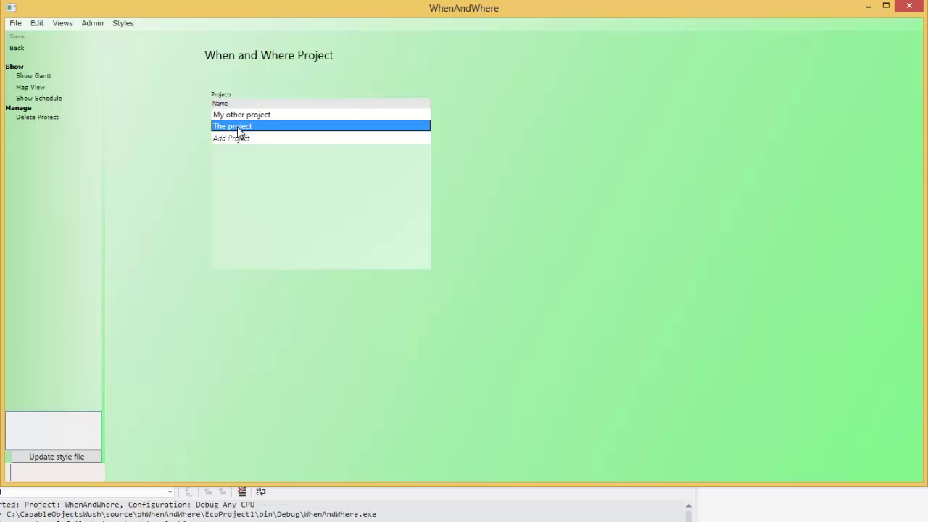
Open The project and step through the Boating group's tasks: Pick up stuff, Deilver it and New Task
double_click(239, 129)
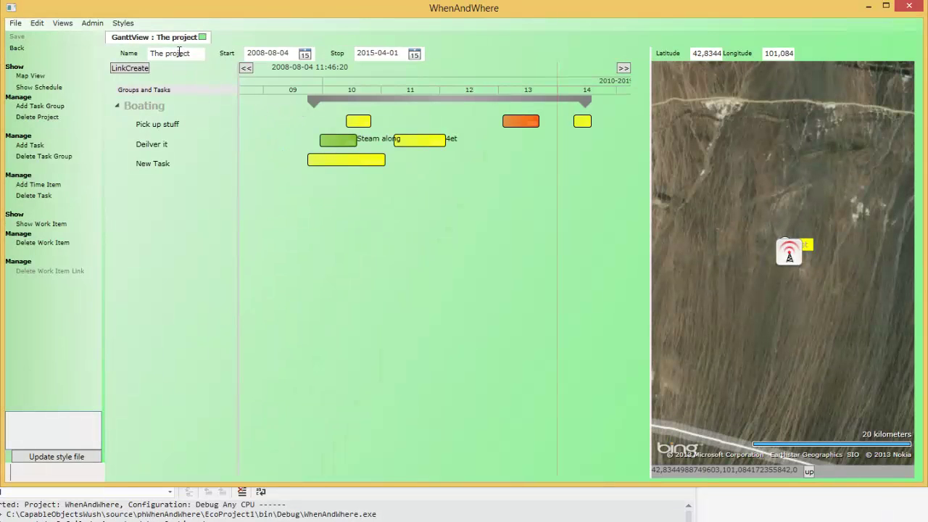
left_click(144, 109)
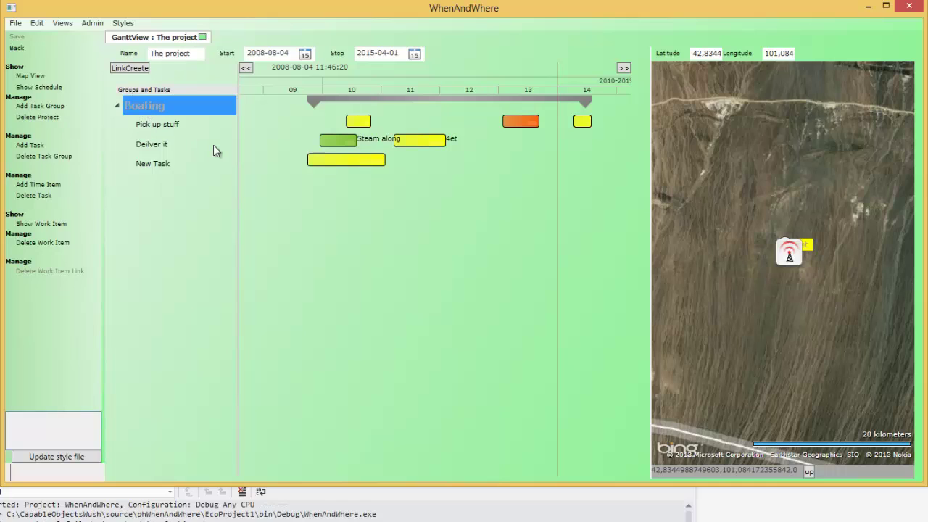
left_click(154, 126)
left_click(151, 146)
left_click(152, 163)
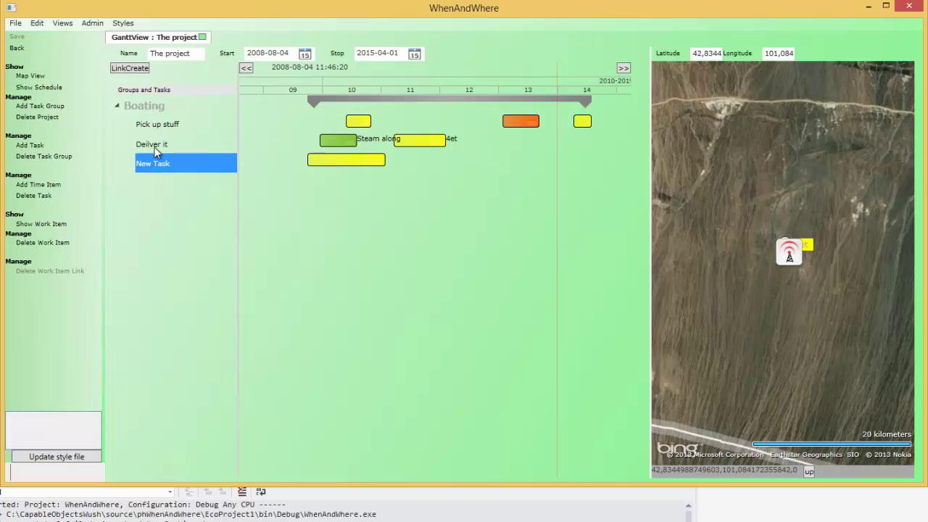
left_click(157, 145)
left_click(160, 128)
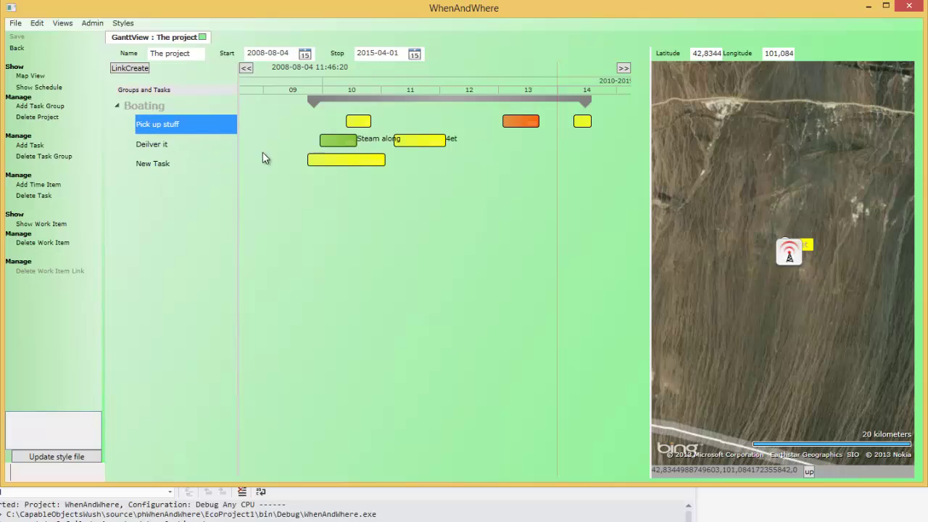
Add a time item to Pick up stuff and stretch it into a bar near period 11
right_click(390, 119)
mouse_move(375, 129)
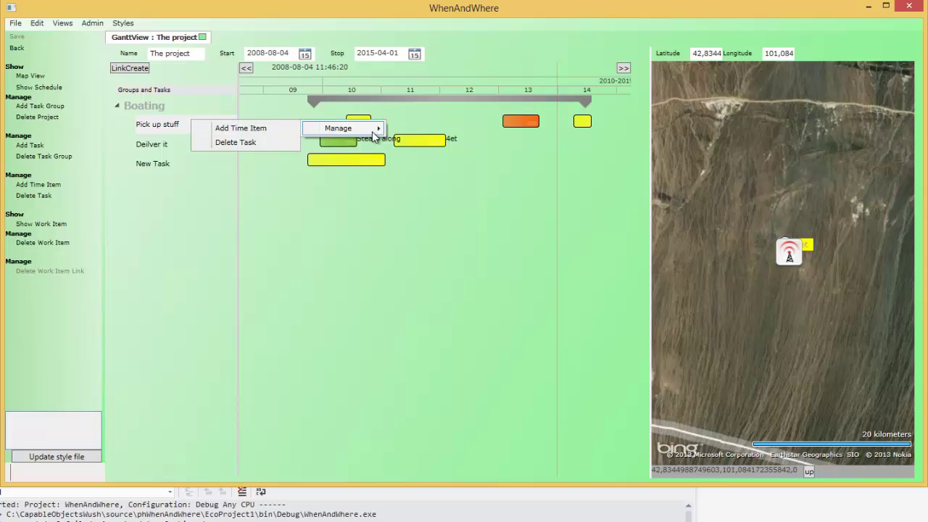
left_click(258, 128)
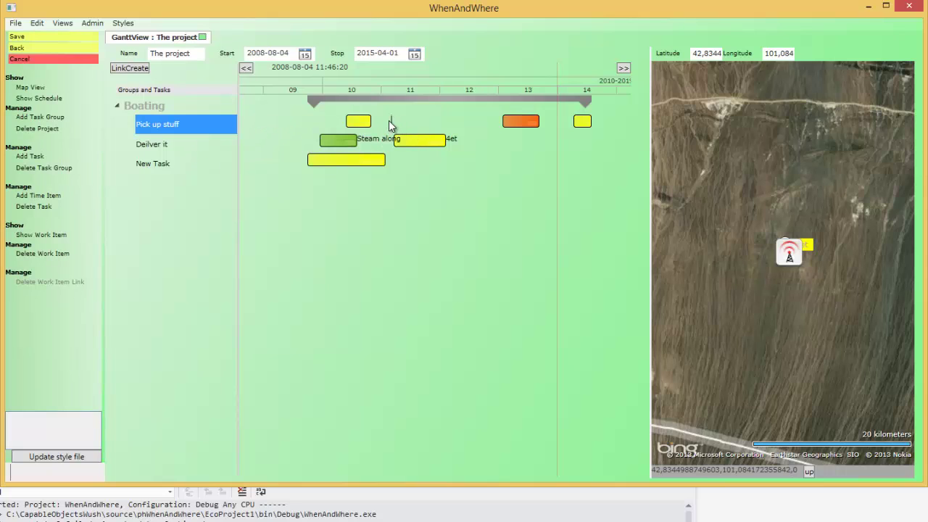
mouse_move(392, 121)
left_mouse_down()
mouse_move(381, 122)
mouse_move(382, 136)
mouse_move(423, 123)
mouse_move(400, 128)
left_mouse_up()
left_click(43, 237)
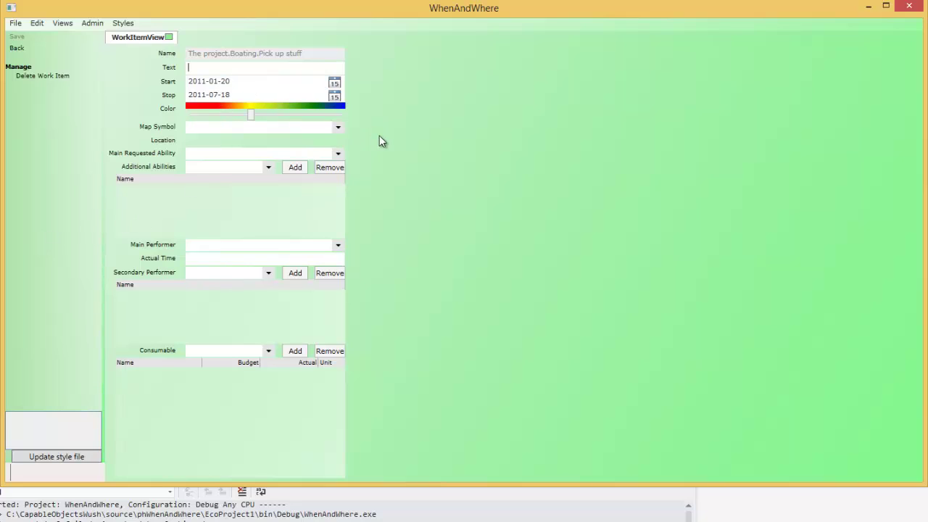
Give the work item the text 'This is text' and a green colour
type("This is text")
key("Tab")
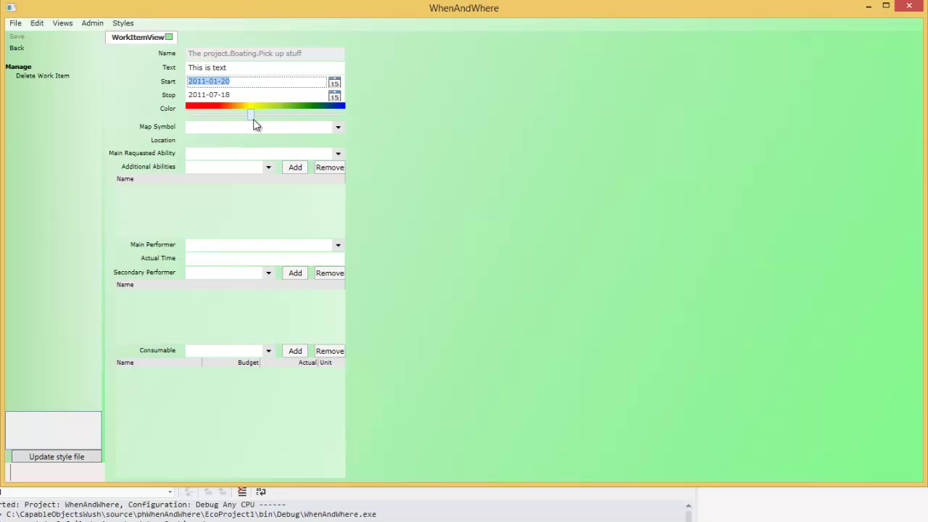
left_click_drag(252, 115, 298, 113)
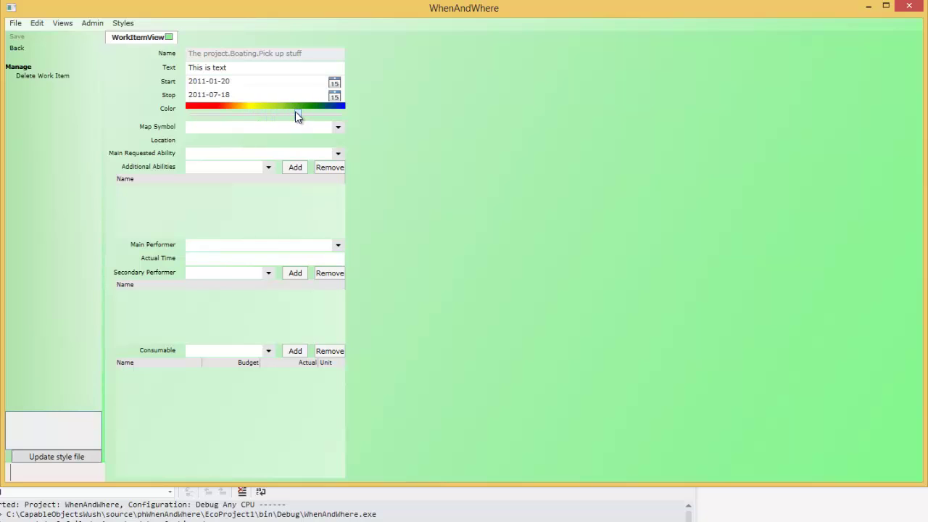
Set Forklift as the main requested ability and add Truck as an additional ability
left_click(202, 159)
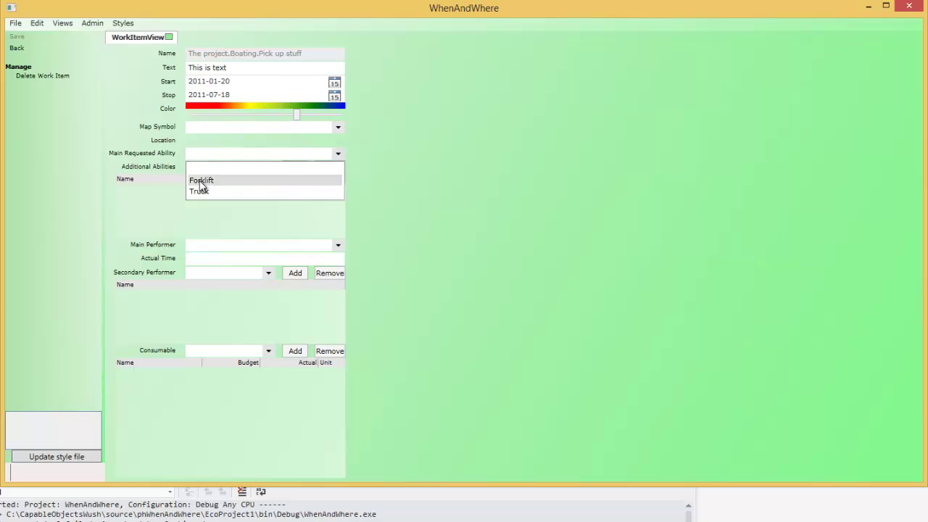
left_click(201, 181)
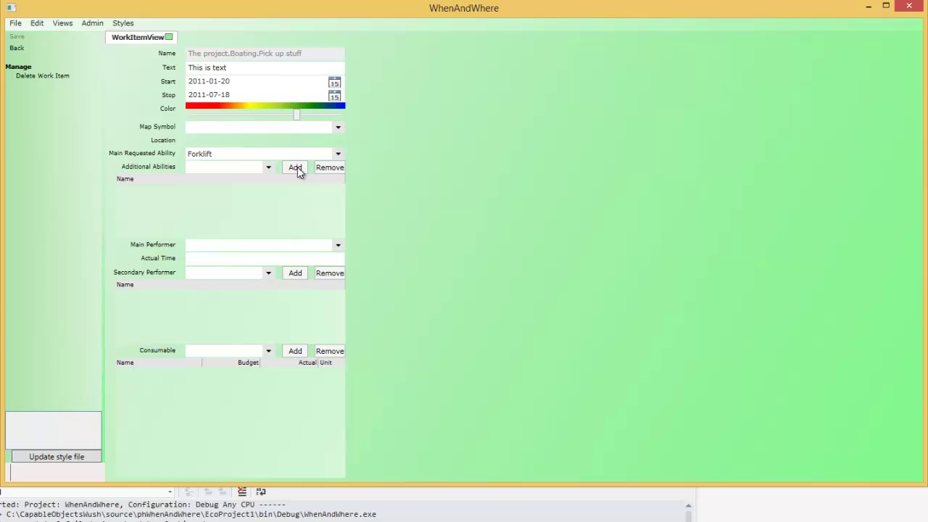
left_click(267, 168)
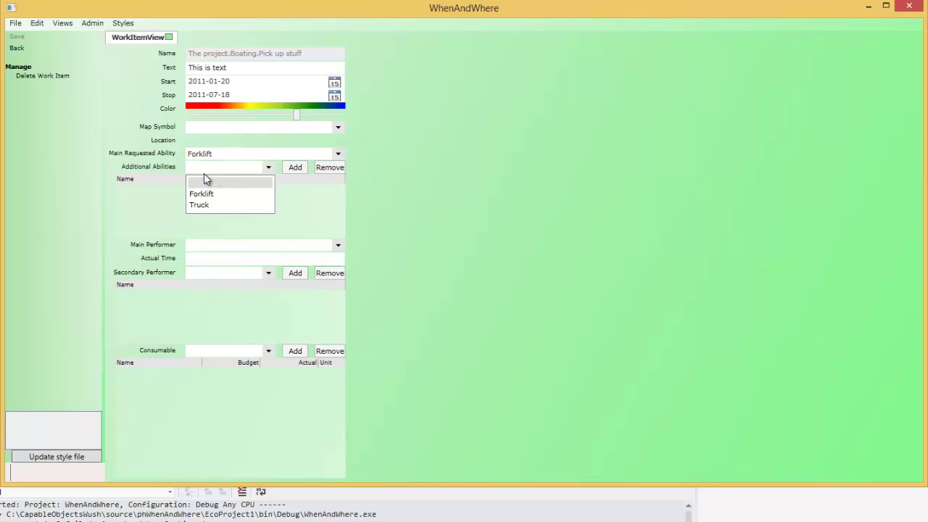
left_click(203, 205)
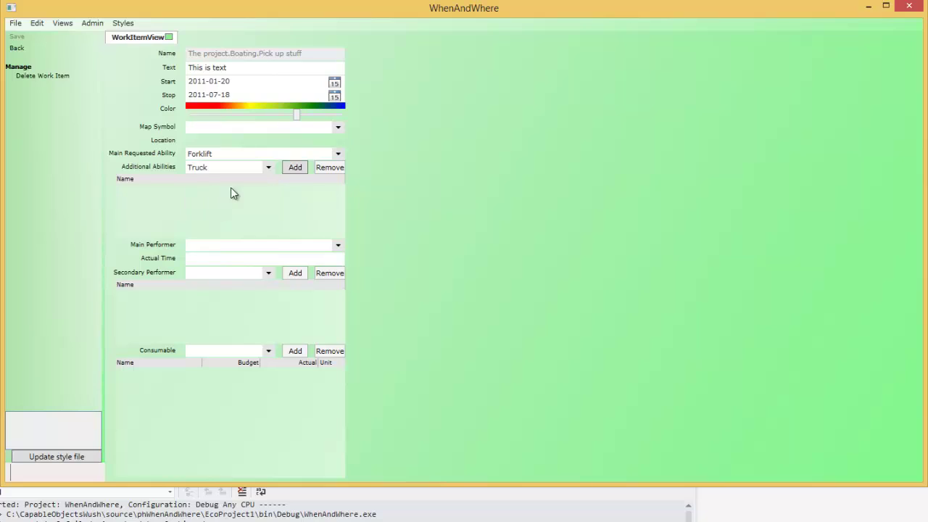
left_click(298, 169)
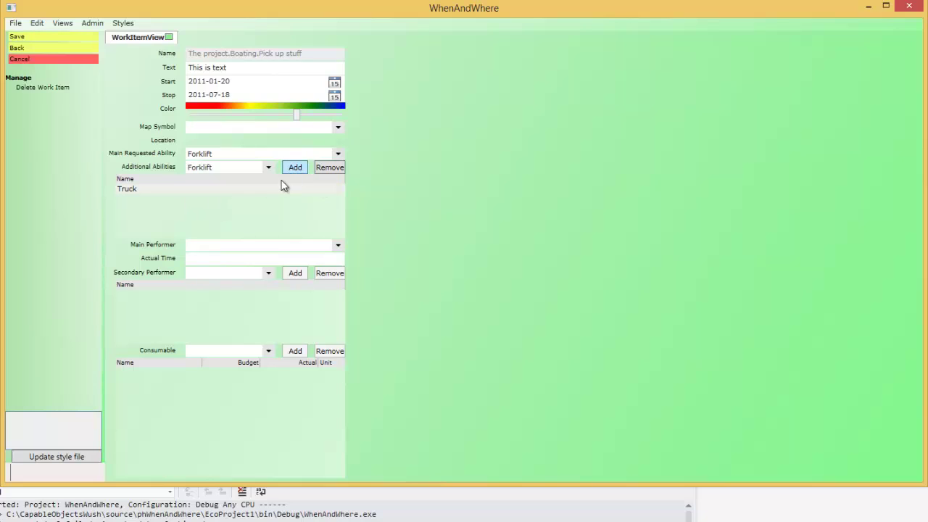
Make SomeOtherRes the main performer, leave consumables empty, and save the work item
left_click(210, 247)
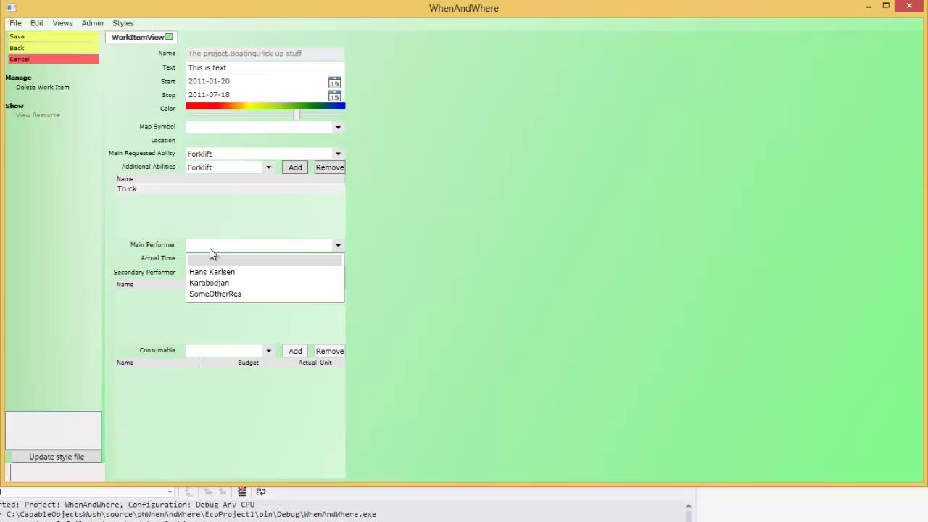
left_click(215, 295)
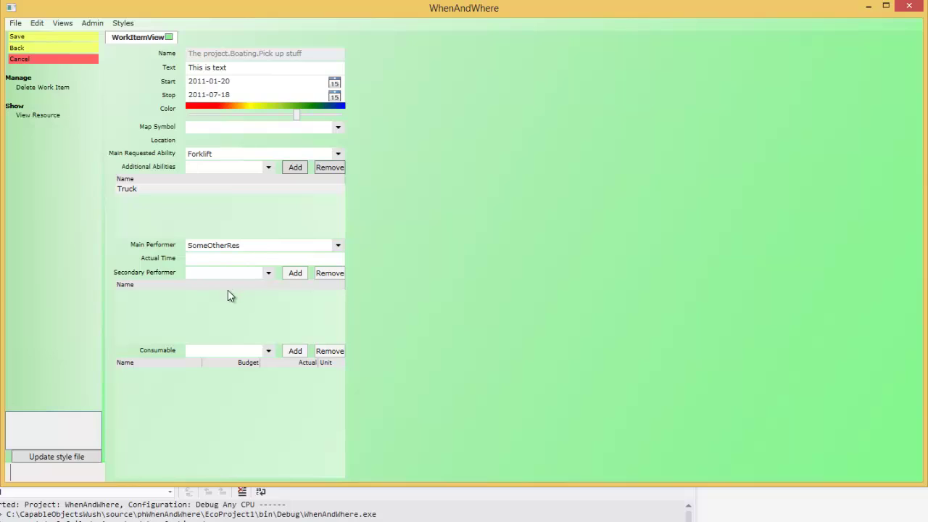
left_click(268, 351)
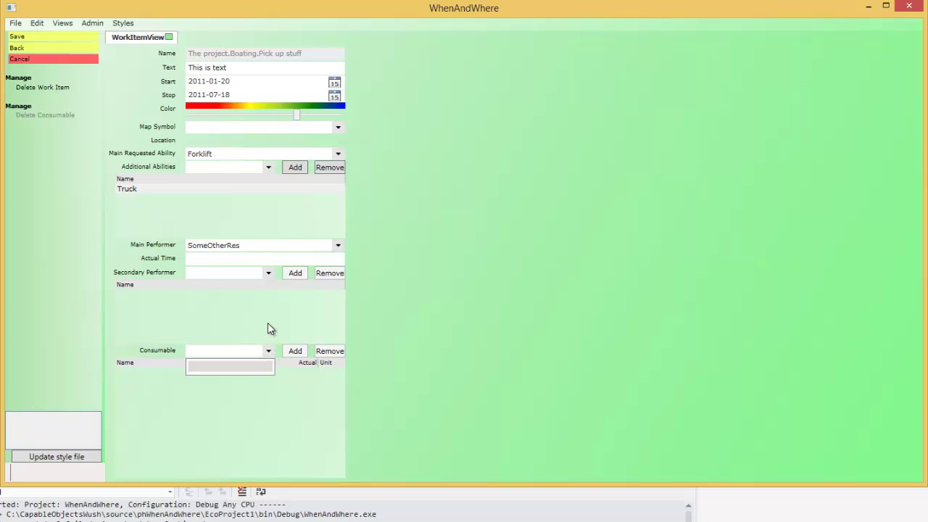
left_click(265, 322)
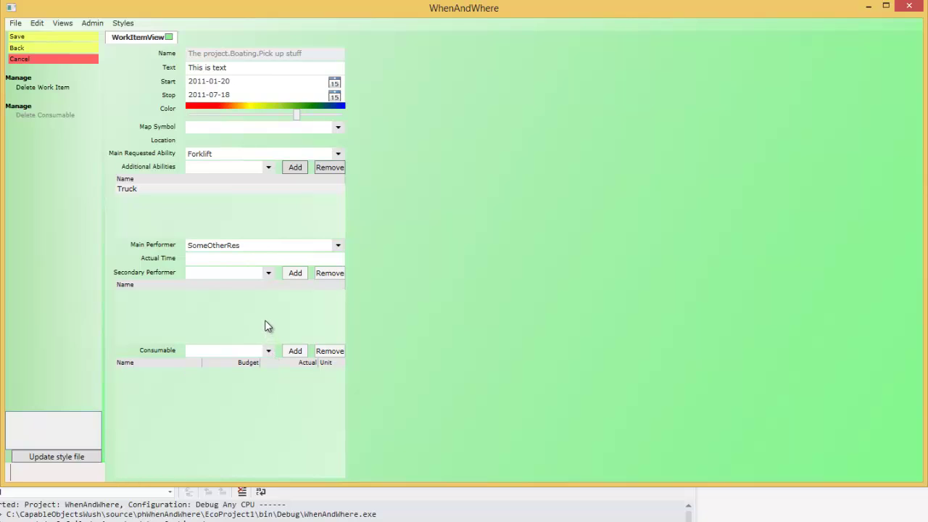
left_click(16, 37)
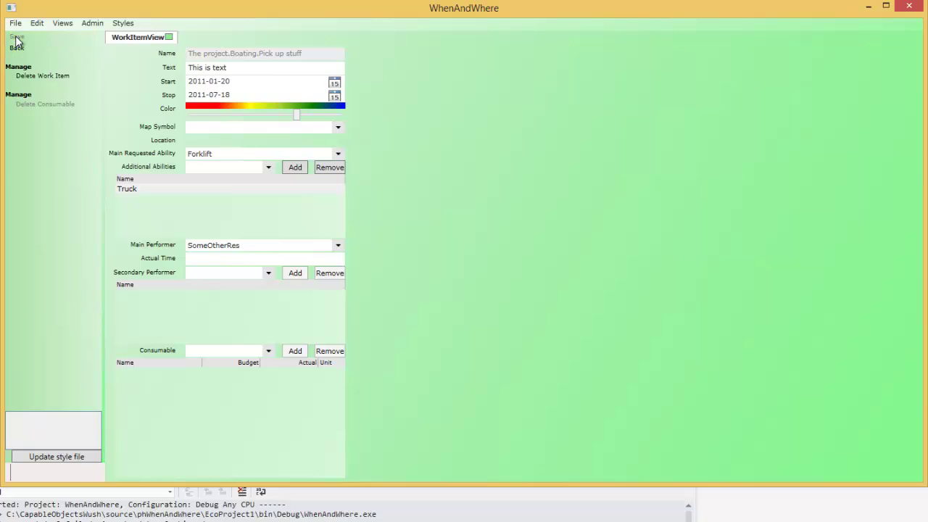
Back in the Gantt view, append ', hello' to the green bar's 'This is text' label
left_click(16, 47)
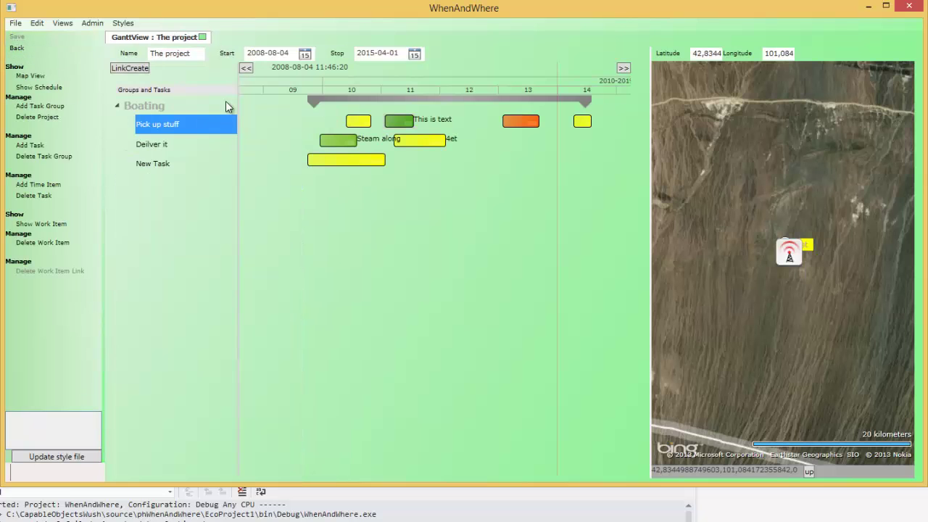
left_click(440, 121)
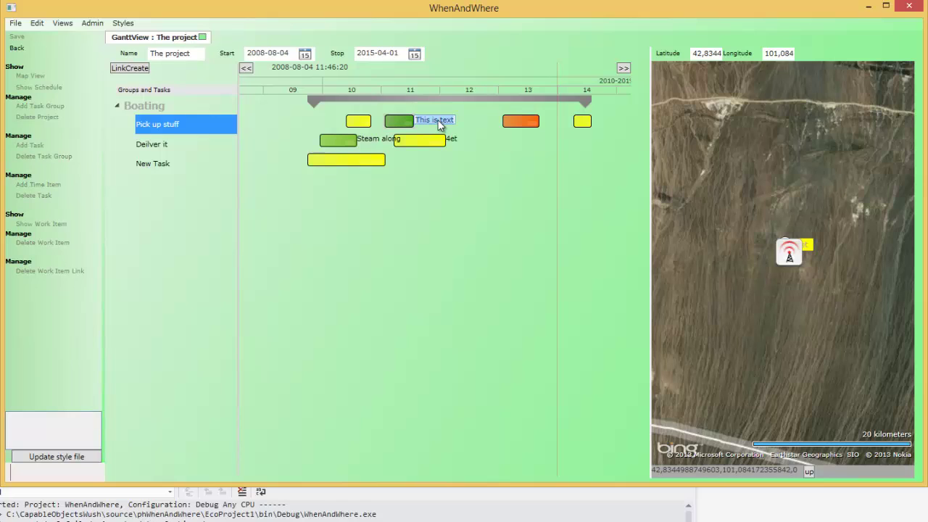
left_click(443, 120)
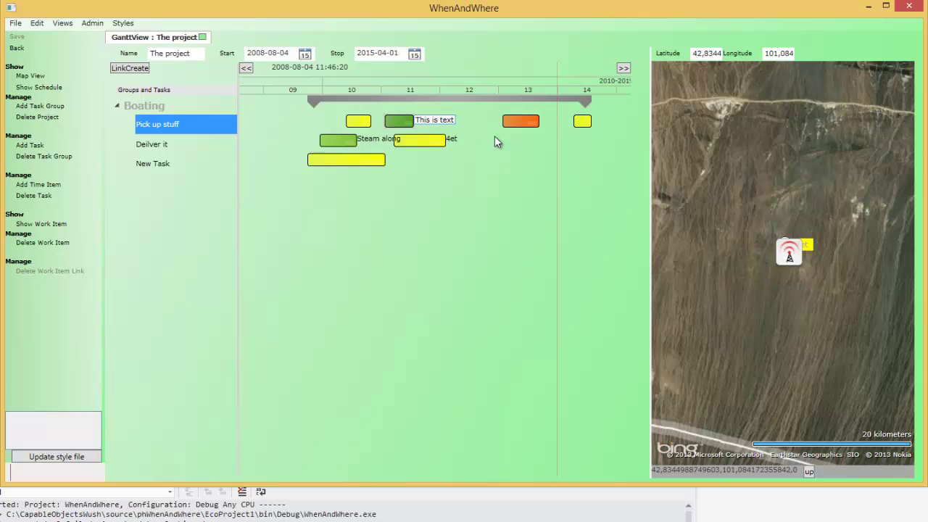
key("End")
type(", he")
key("Return")
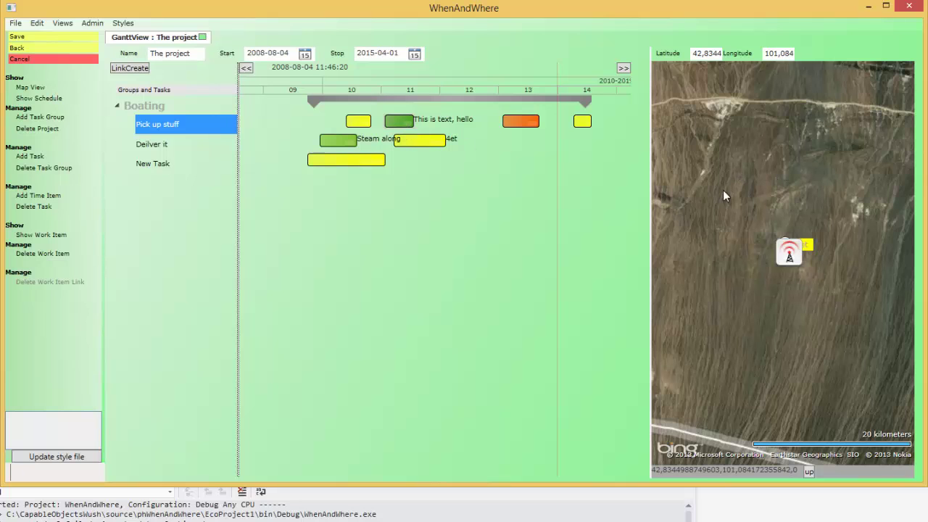
Drag the 'This is text, hello' work item onto the map, pinning it in Kazakhstan
scroll(766, 184, "down", 6)
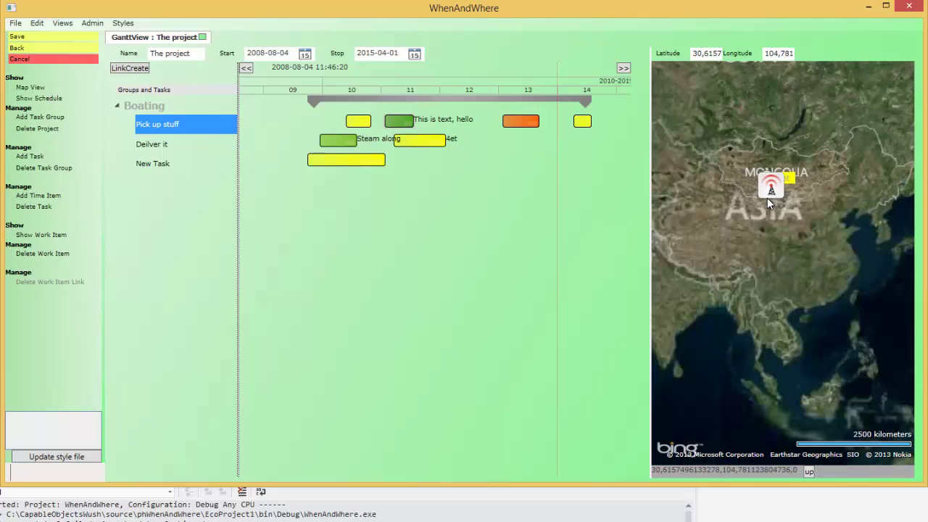
left_click_drag(744, 210, 845, 313)
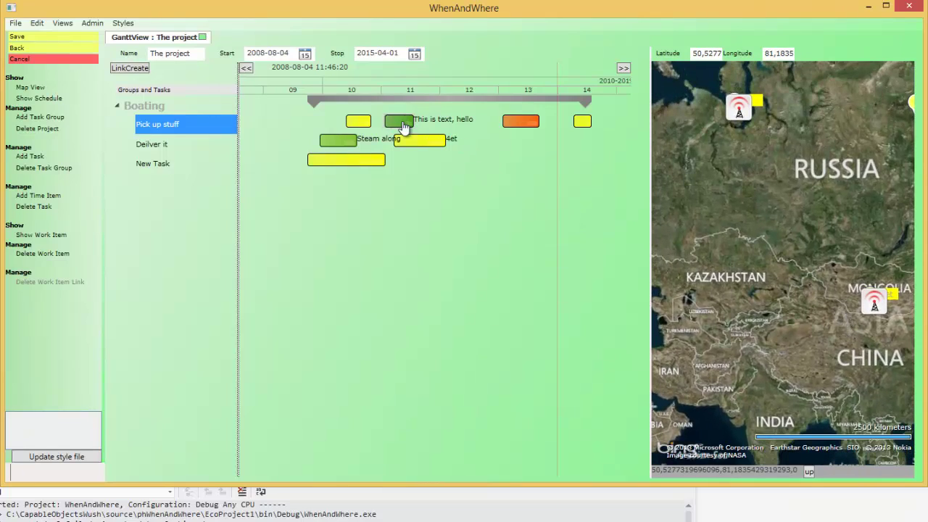
left_click_drag(404, 127, 472, 100)
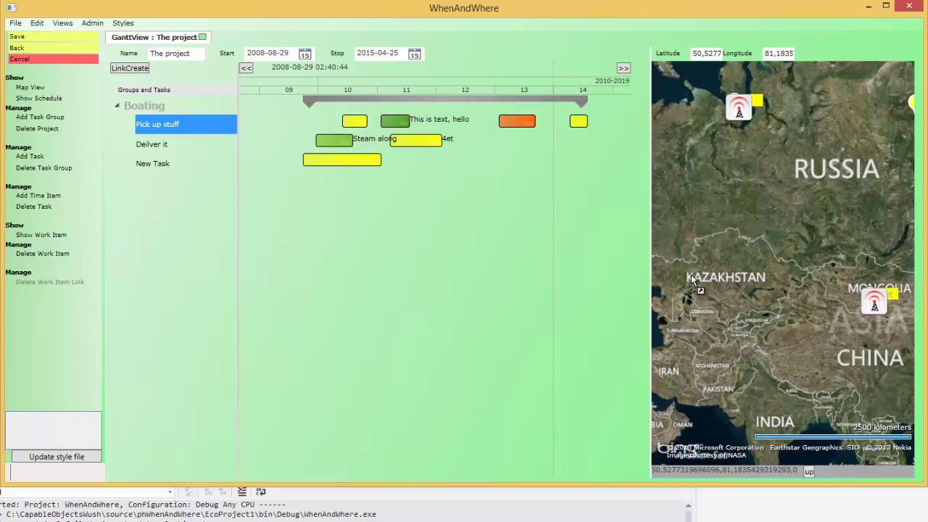
left_click(722, 248)
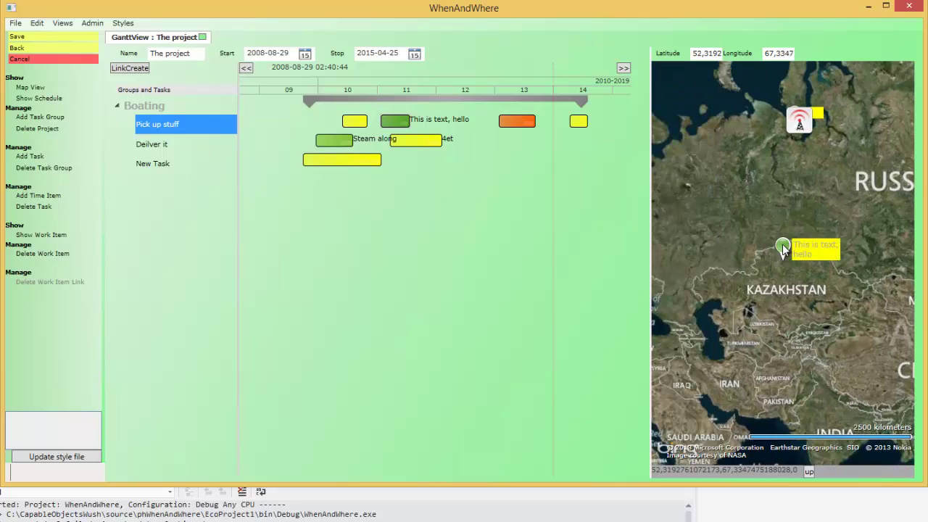
Move the work item pin west from Kazakhstan toward Europe and France
scroll(776, 282, "up", 4)
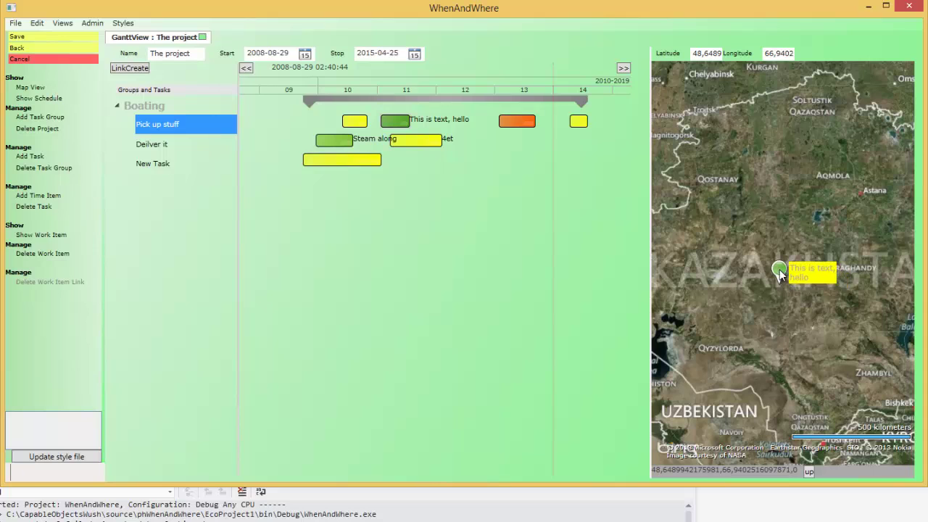
left_click_drag(787, 274, 732, 234)
scroll(723, 250, "down", 5)
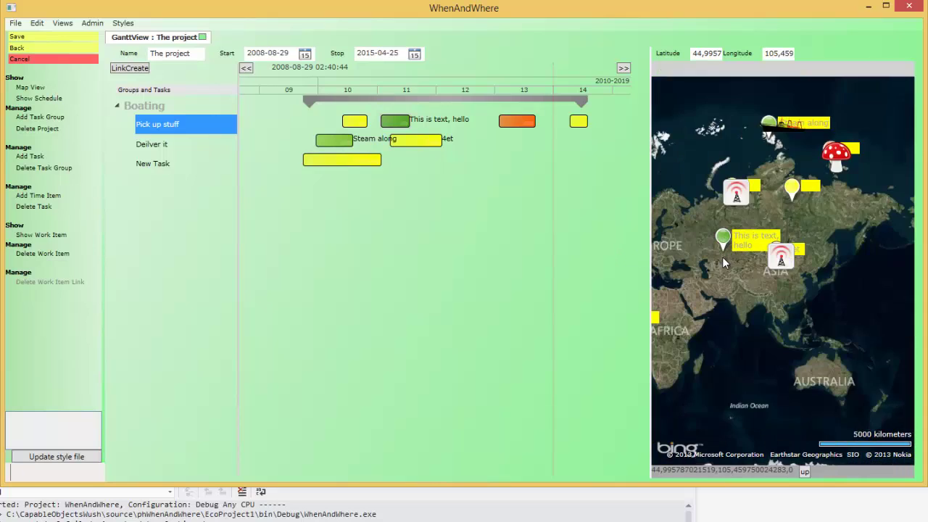
left_click_drag(722, 248, 678, 249)
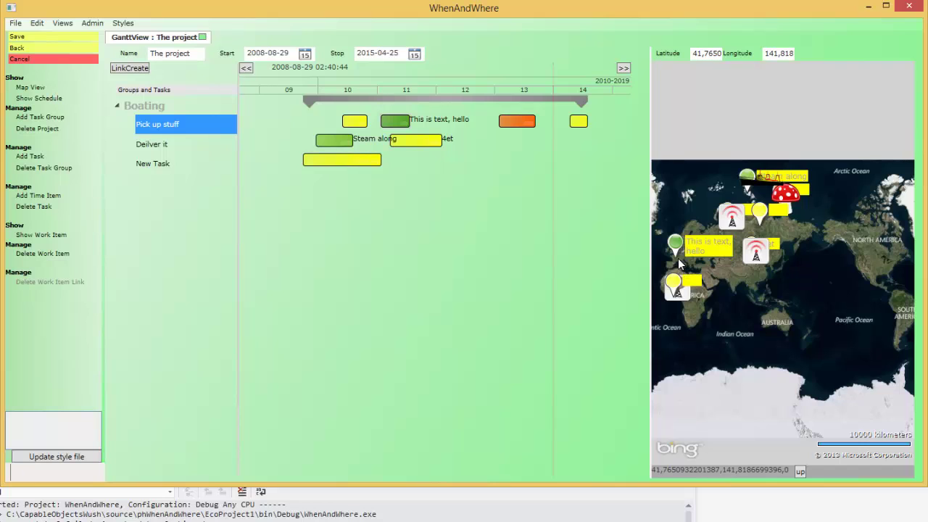
scroll(680, 265, "up", 1)
scroll(678, 262, "up", 2)
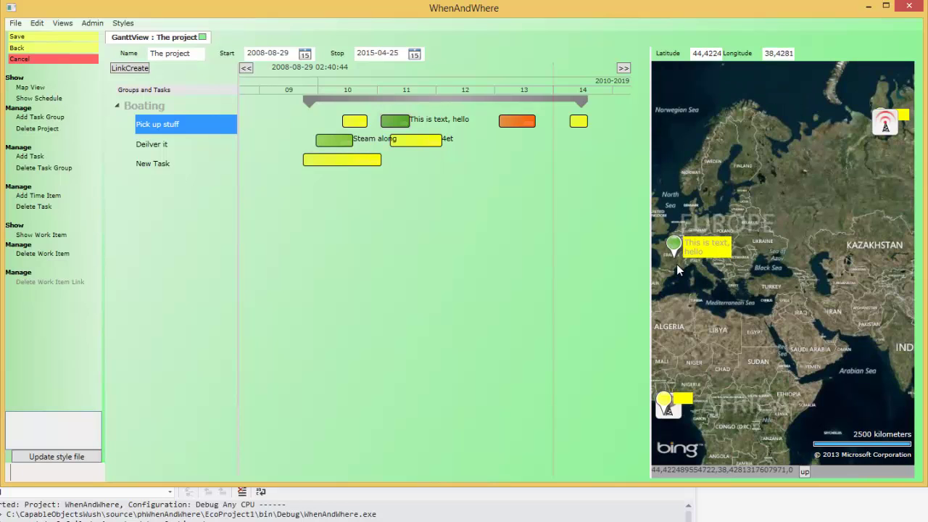
scroll(781, 322, "up", 2)
left_click_drag(680, 264, 795, 345)
scroll(773, 323, "up", 1)
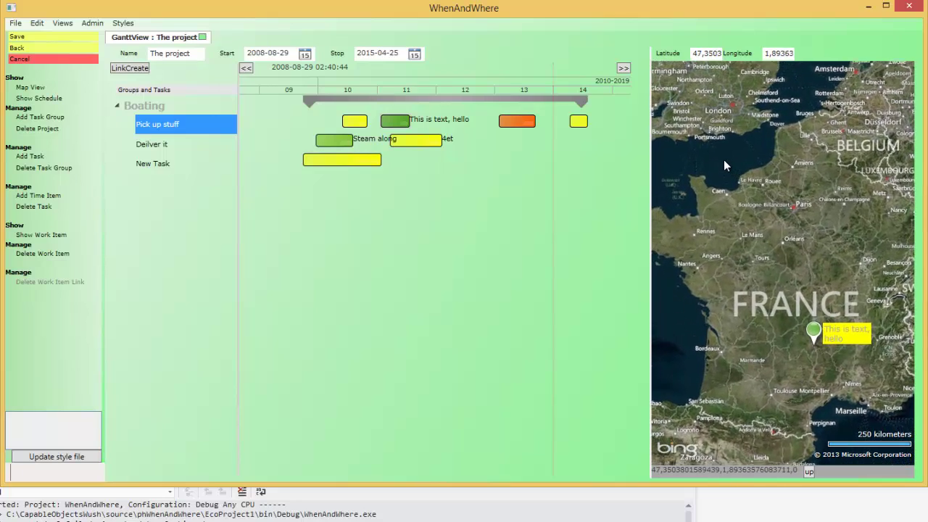
Move the pin onto London, centre the map there, and begin editing its label
left_click_drag(723, 165, 718, 183)
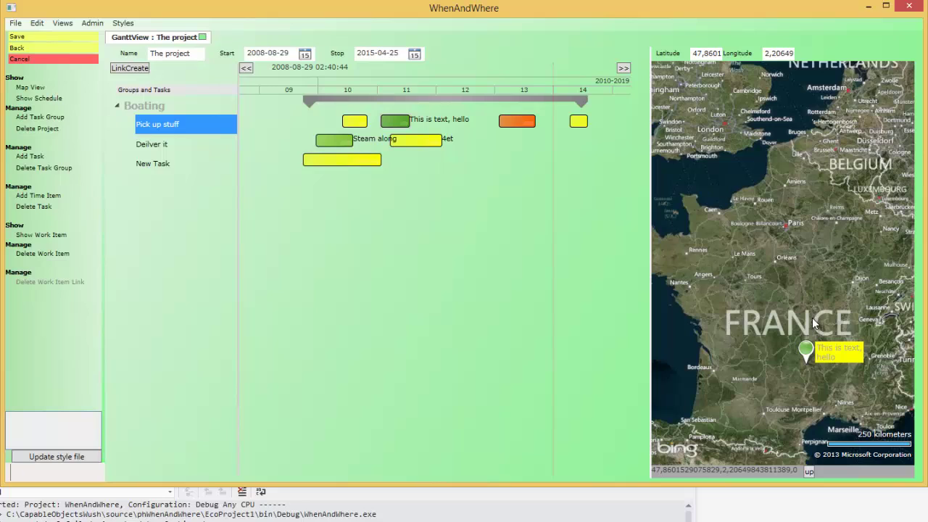
left_click_drag(803, 352, 724, 110)
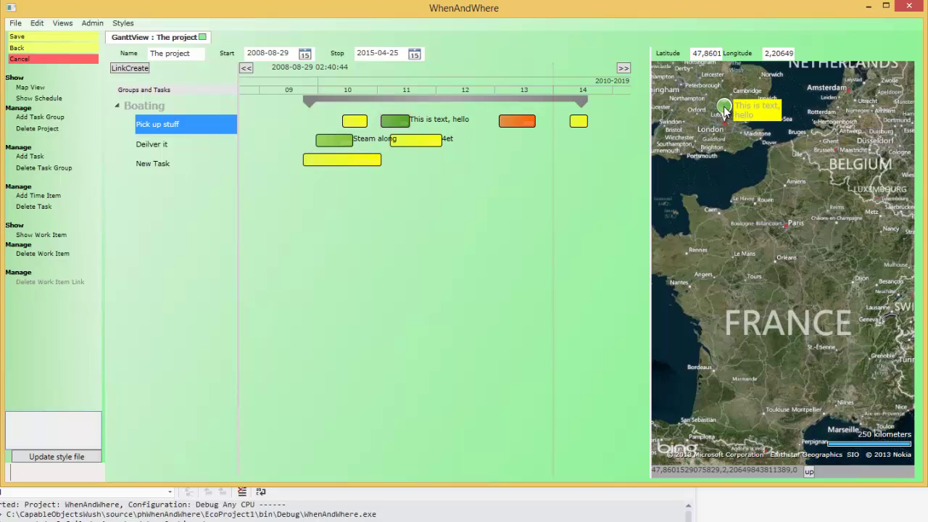
scroll(719, 127, "up", 1)
scroll(721, 127, "up", 1)
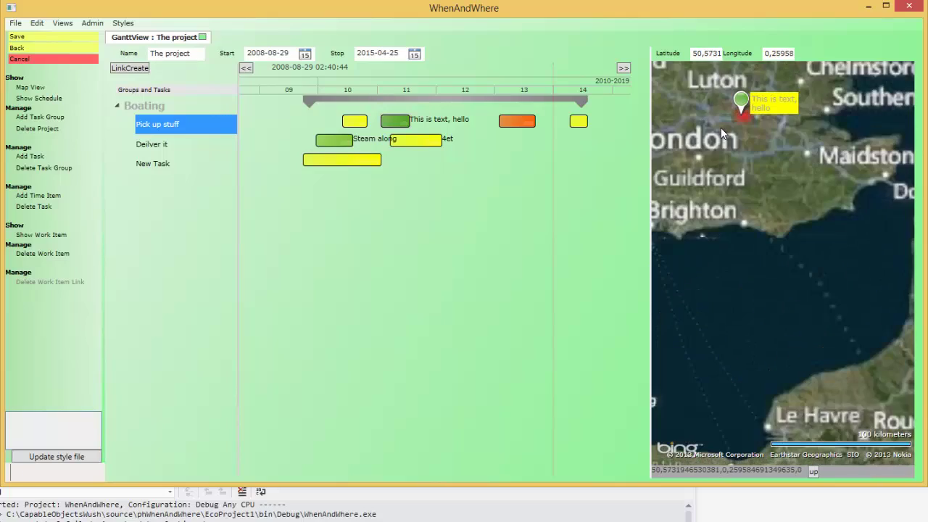
left_click_drag(728, 124, 724, 177)
scroll(723, 177, "up", 2)
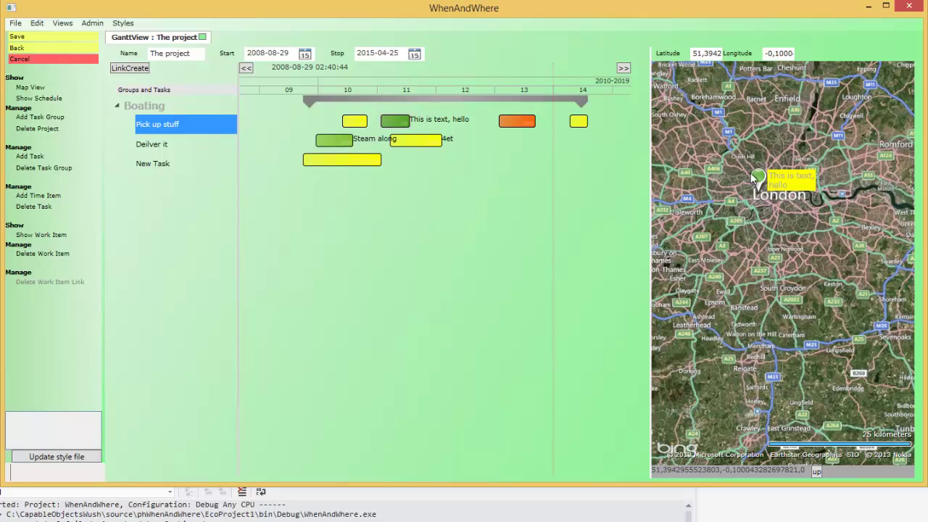
left_click(778, 182)
scroll(778, 183, "up", 1)
scroll(778, 184, "down", 1)
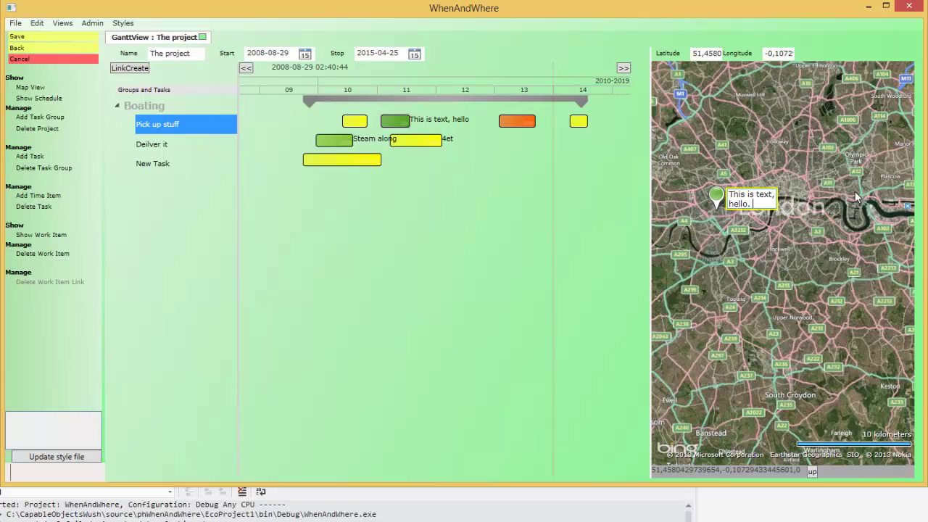
Append '. I am in London' to the pin label, fixing the missing final 'n'
type(". I am in ")
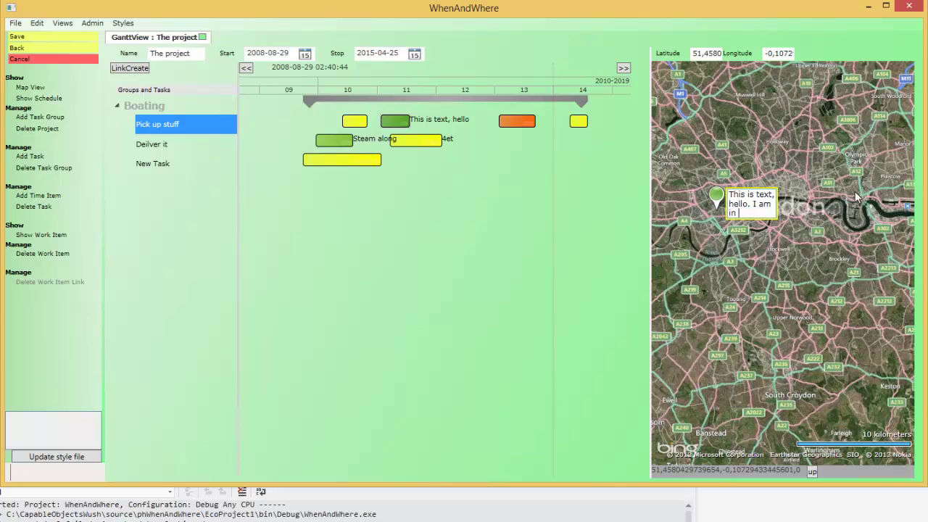
type("Londo")
key("Return")
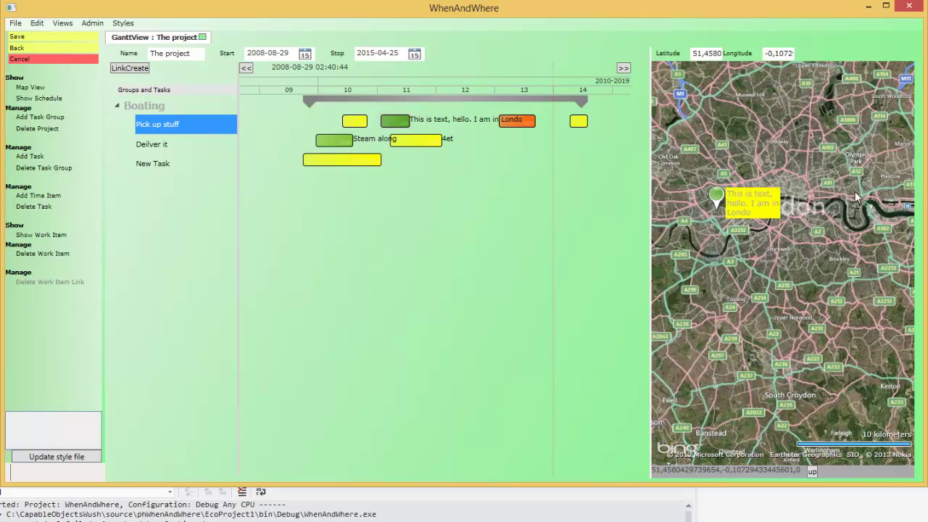
double_click(753, 217)
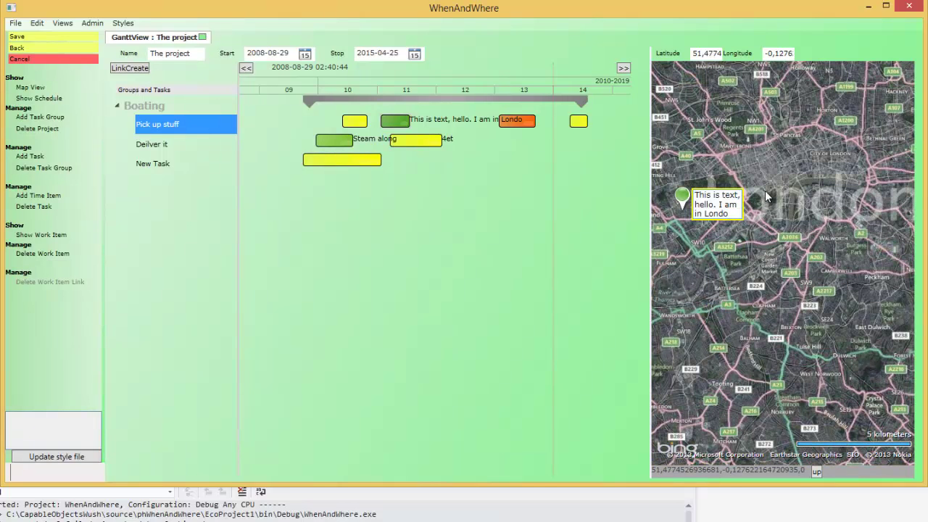
type("n")
key("Return")
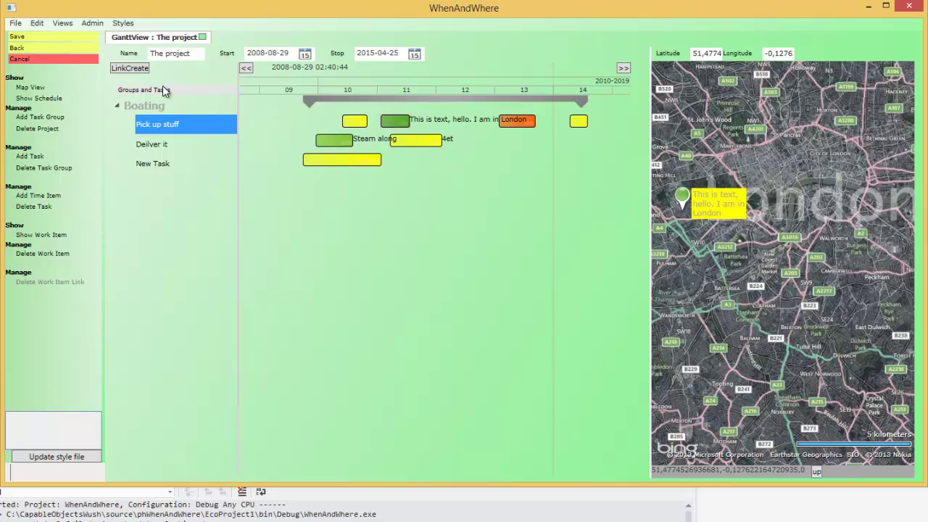
Save, then discard trial moves of the small yellow Pick up stuff bar, keeping it near period 10
left_click(17, 38)
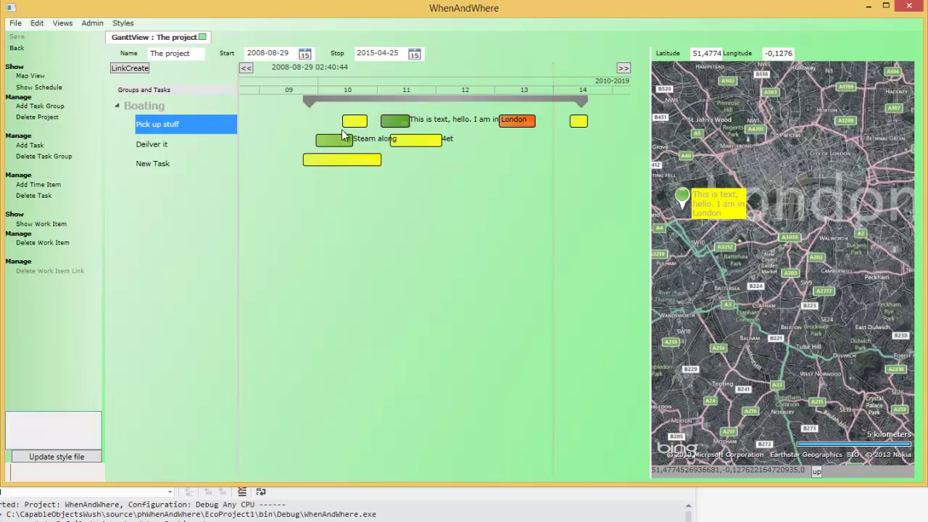
left_click_drag(359, 124, 349, 125)
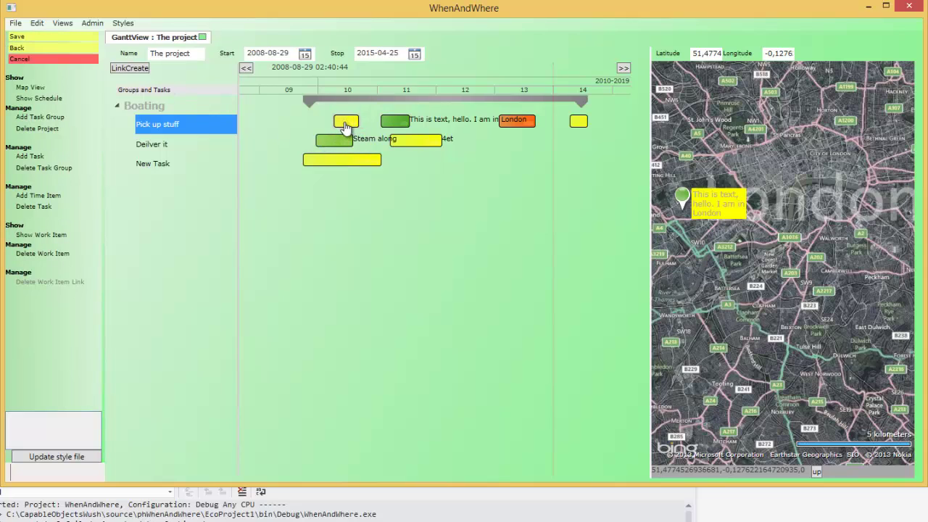
left_click(18, 37)
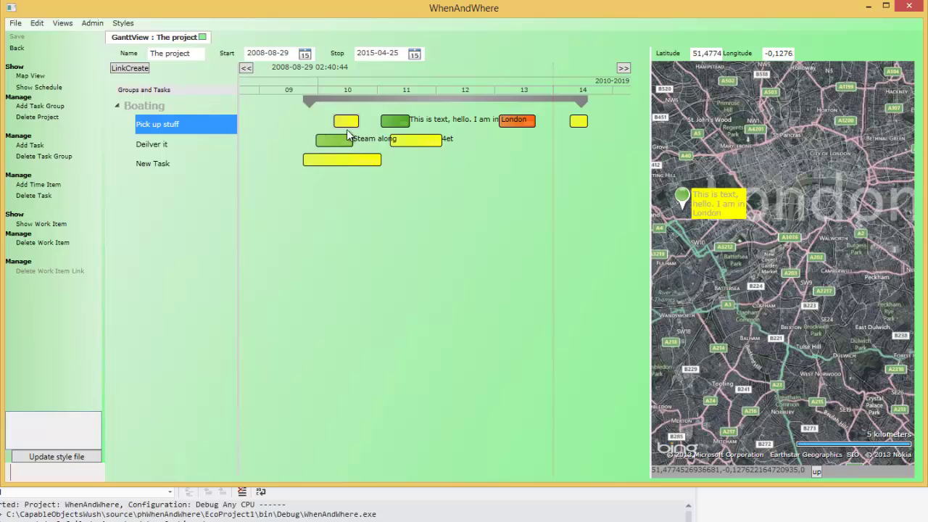
left_click_drag(347, 124, 343, 124)
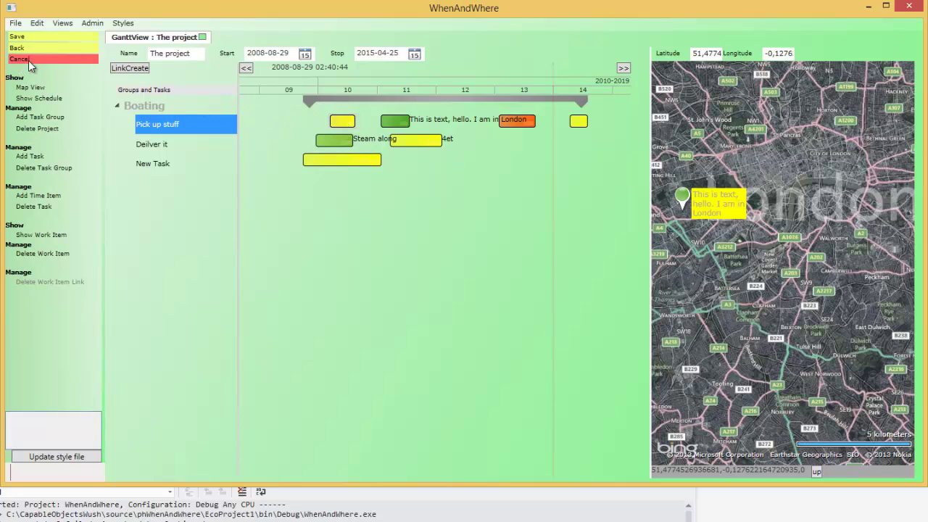
left_click(21, 60)
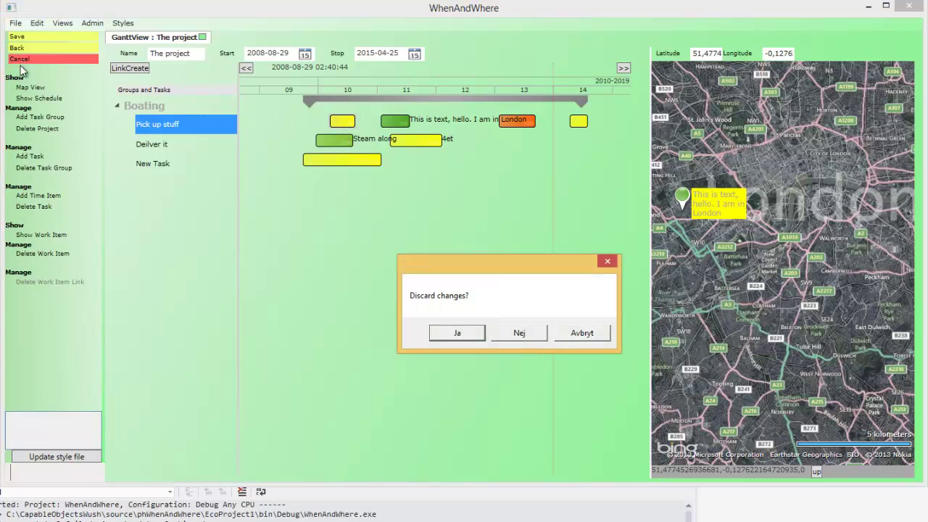
left_click(457, 333)
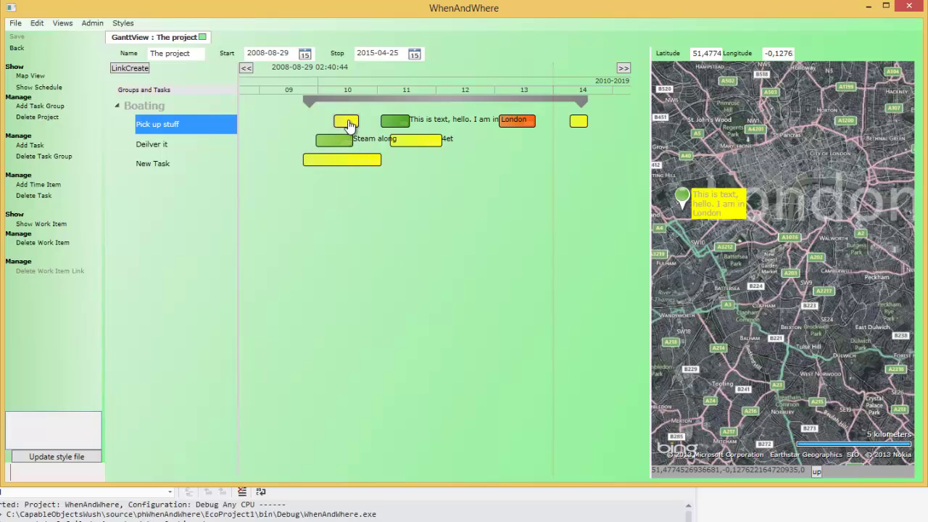
left_click_drag(349, 124, 272, 123)
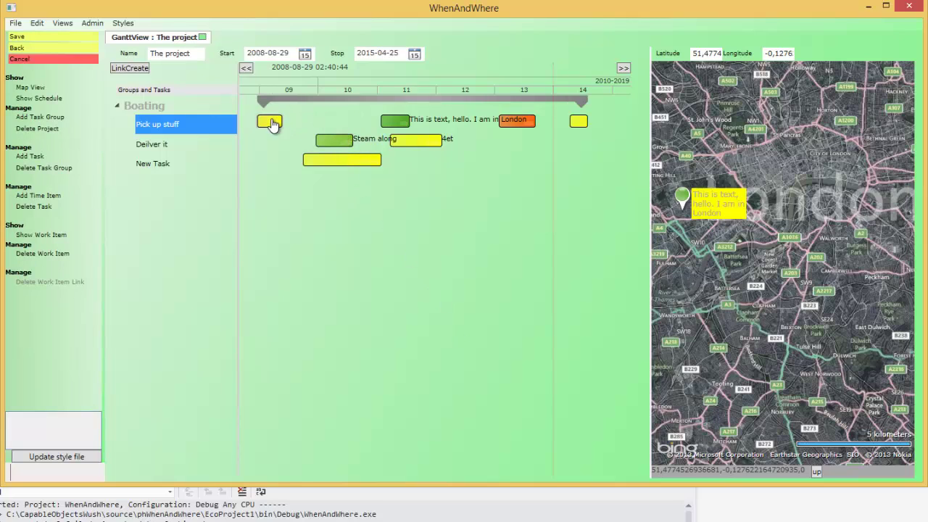
left_click(22, 59)
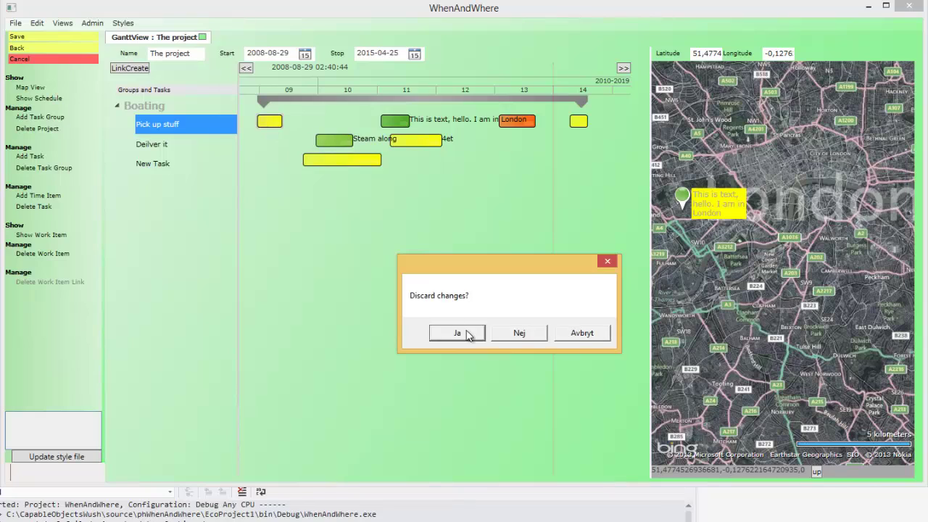
key("Return")
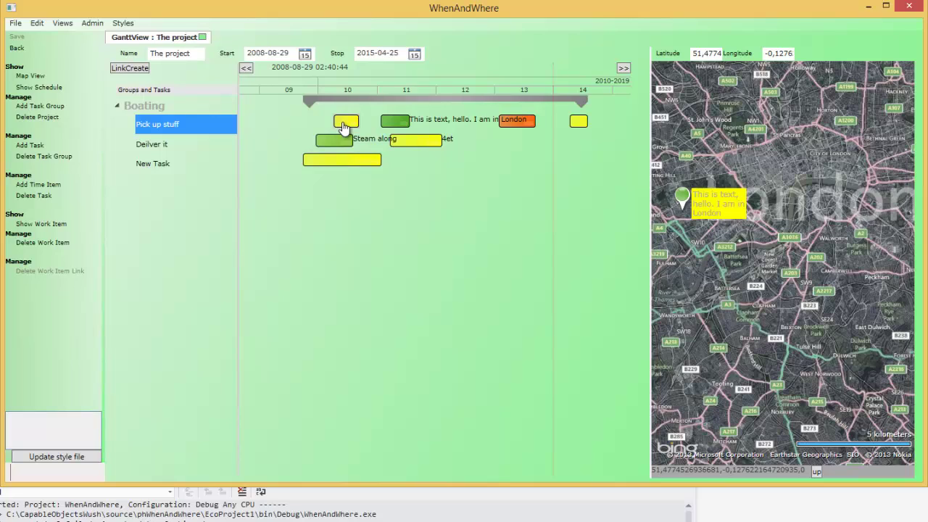
left_click_drag(344, 128, 453, 131)
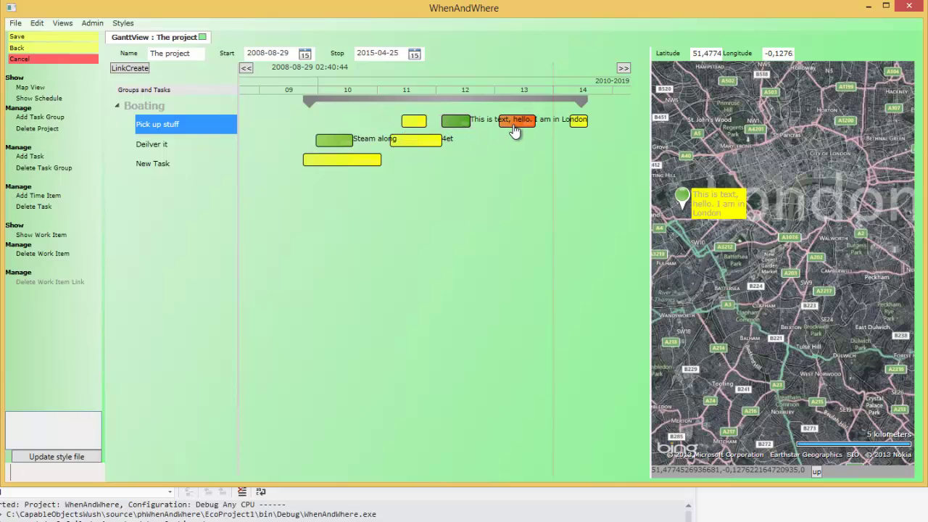
left_click_drag(515, 123, 637, 130)
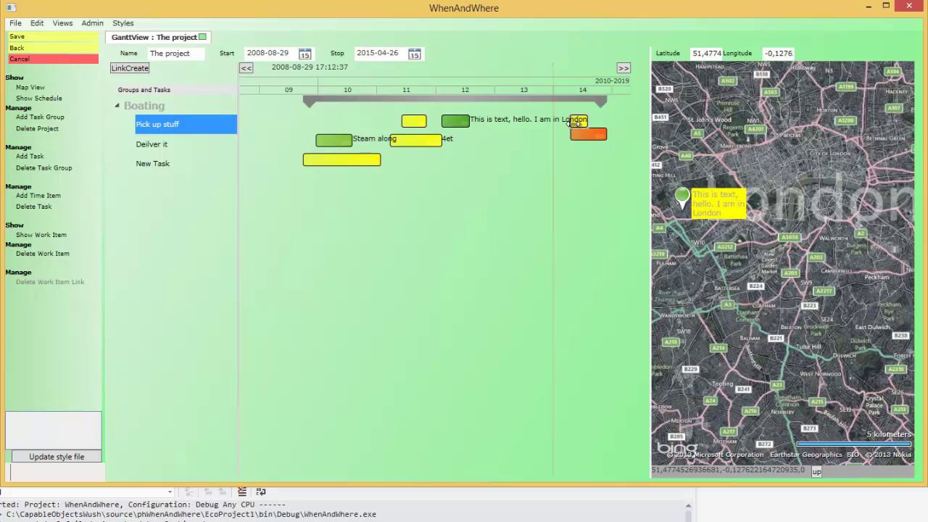
left_click_drag(580, 121, 599, 140)
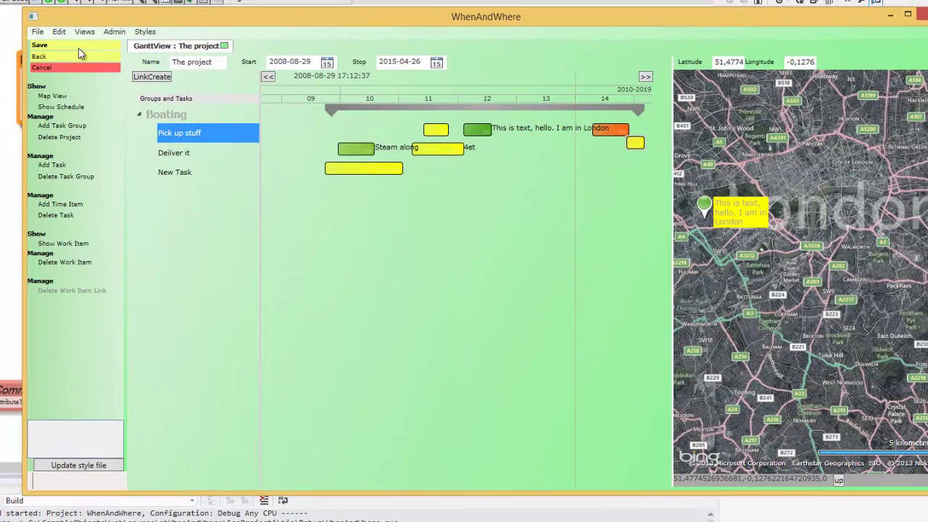
left_click(37, 23)
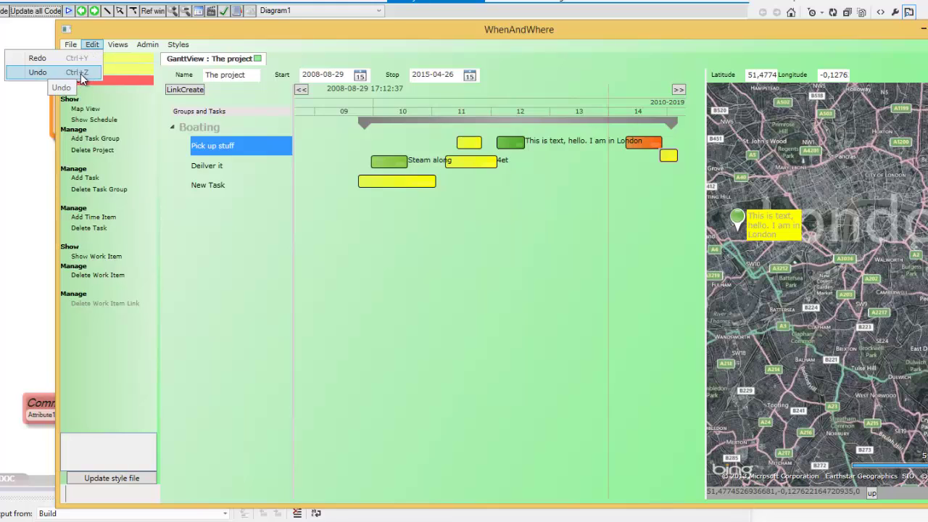
left_click(82, 78)
left_click(92, 44)
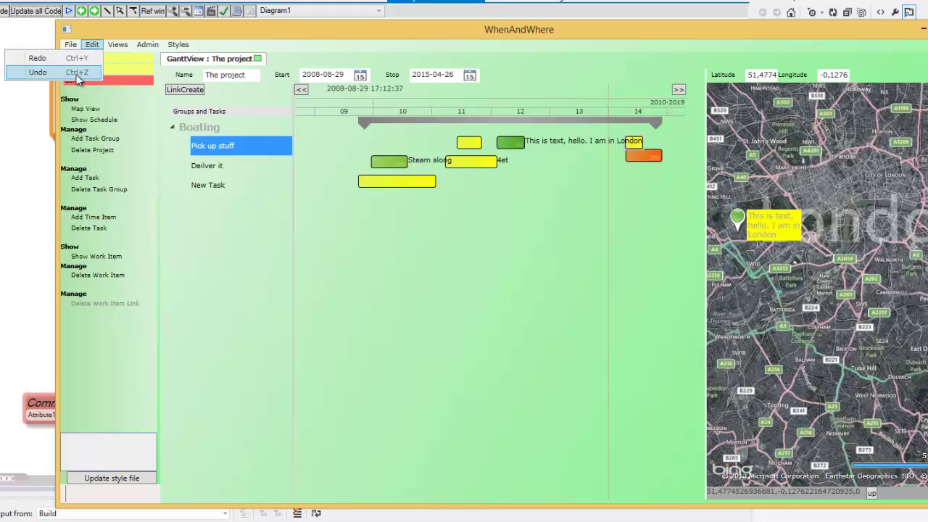
left_click(78, 77)
left_click(92, 44)
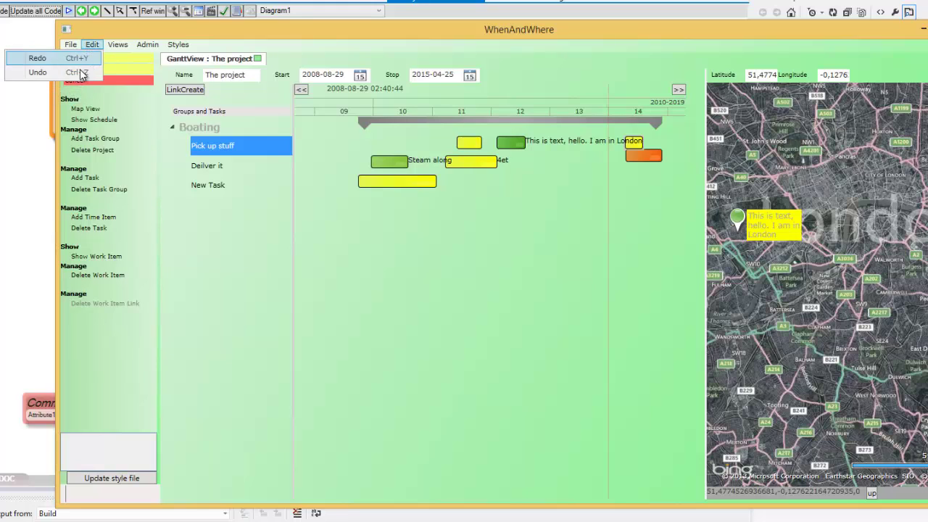
left_click(78, 59)
left_click(92, 44)
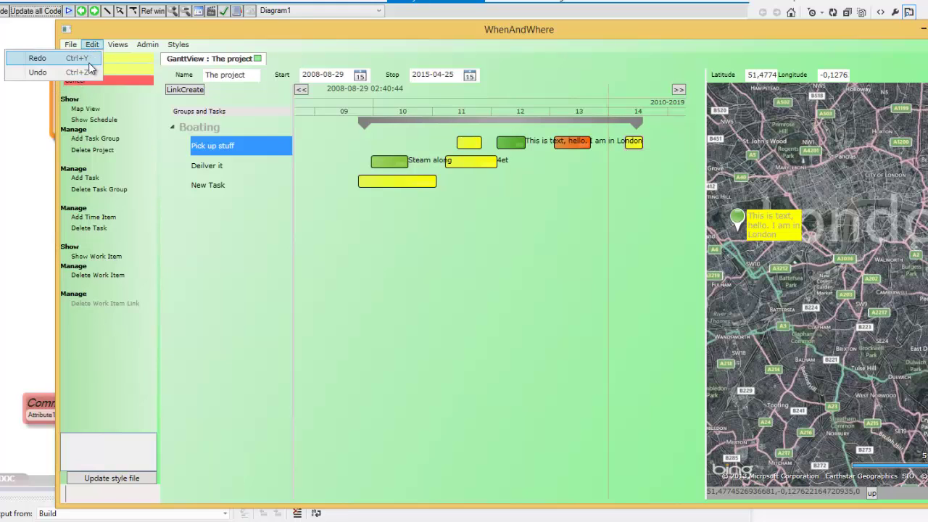
left_click(82, 73)
left_click(92, 44)
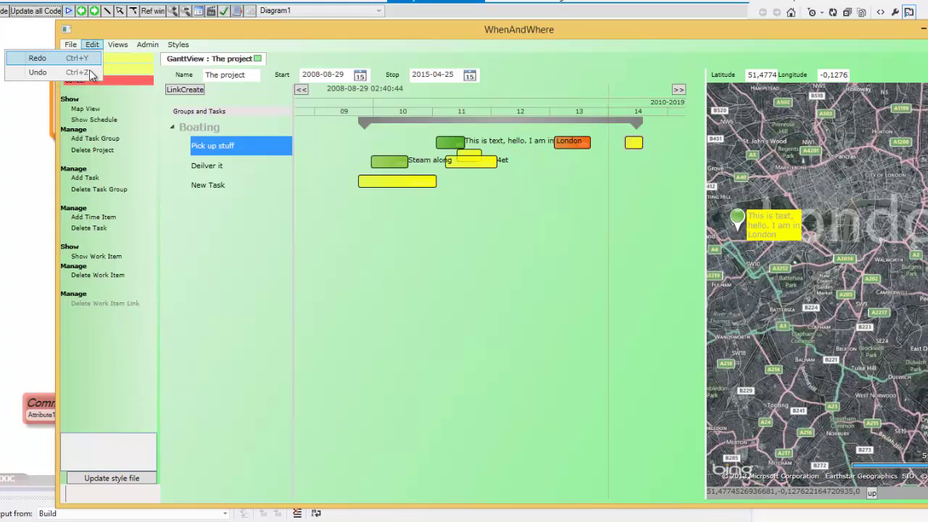
left_click(81, 73)
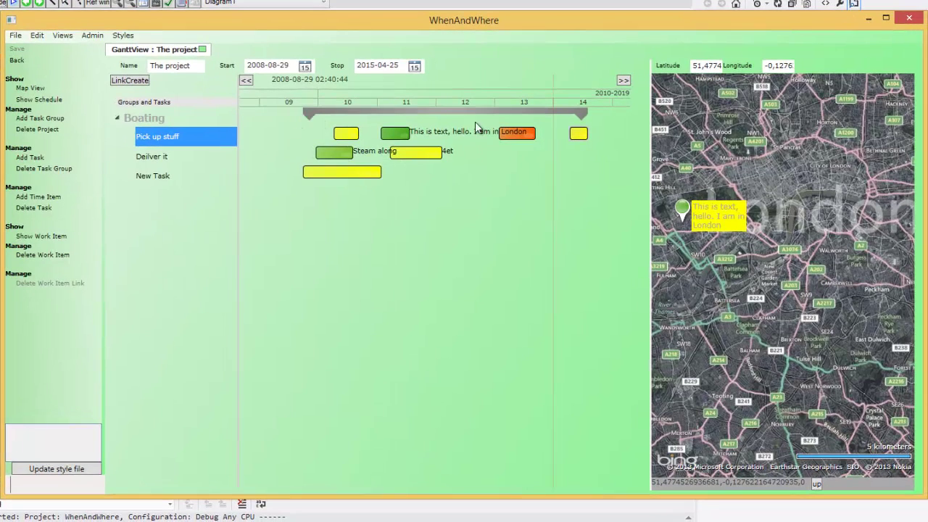
Drag the New Task bar right so it starts around period 10
left_click(321, 179)
mouse_move(322, 178)
left_mouse_down()
mouse_move(276, 176)
mouse_move(383, 176)
mouse_move(312, 181)
left_mouse_up()
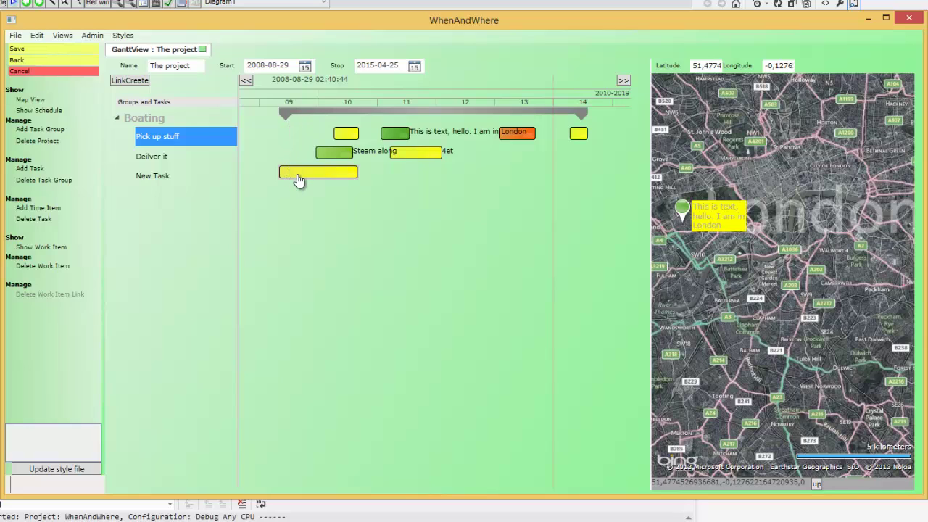
left_click_drag(307, 178, 347, 175)
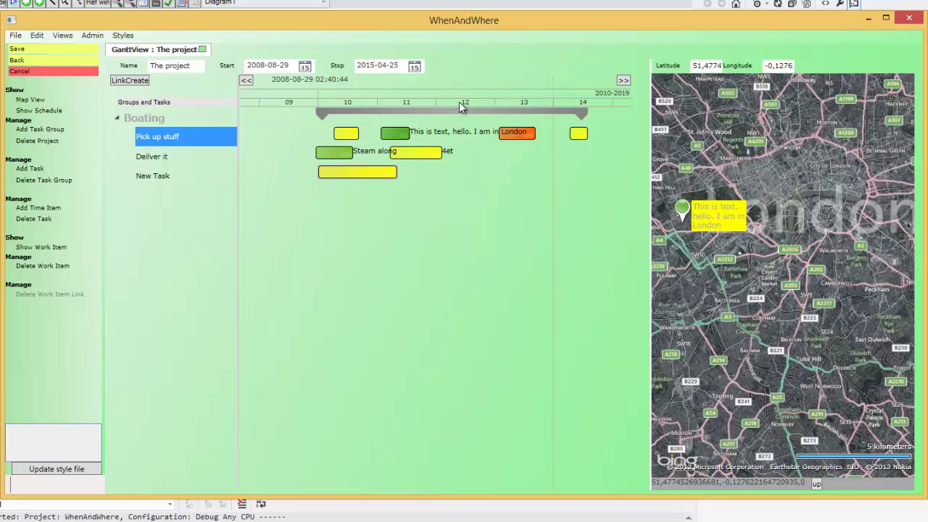
scroll(453, 102, "right", 5)
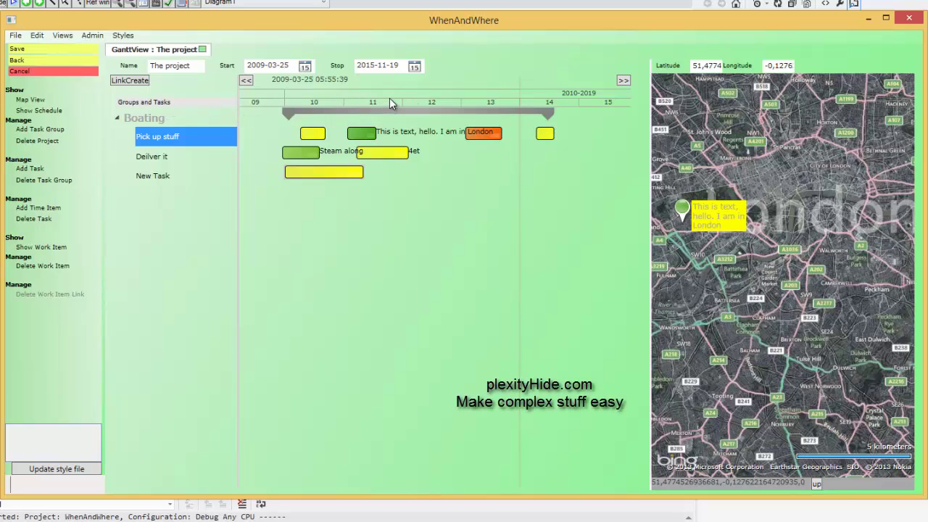
mouse_move(411, 98)
left_mouse_down()
mouse_move(445, 97)
mouse_move(391, 102)
mouse_move(401, 98)
left_mouse_up()
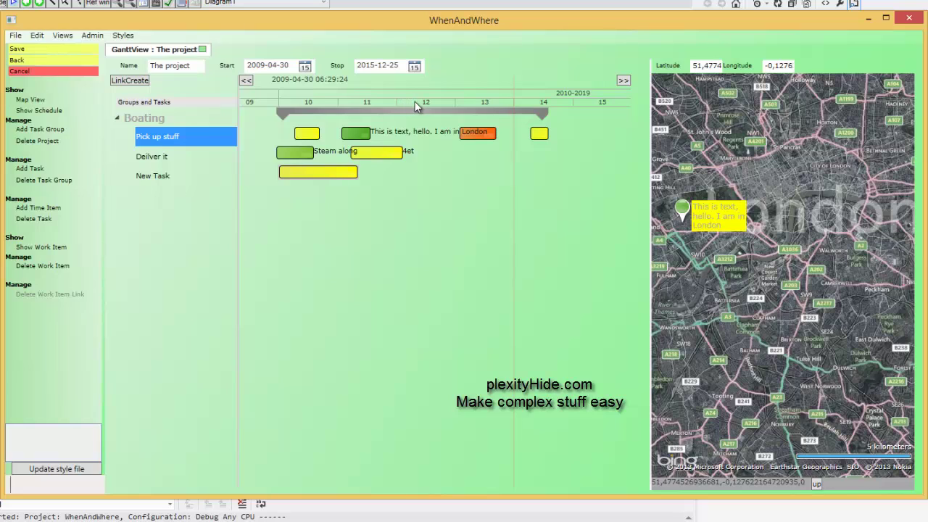
left_click_drag(417, 99, 442, 99)
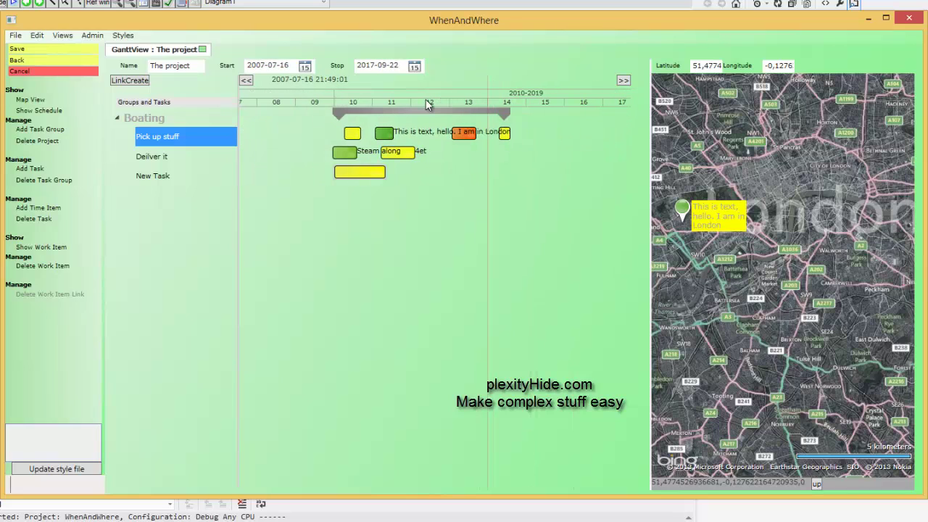
left_click_drag(424, 99, 390, 95)
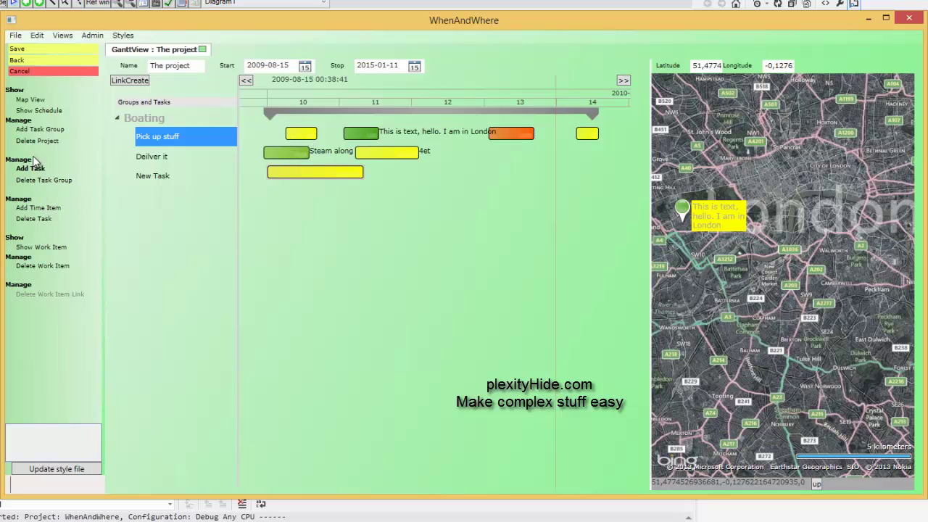
Apply the pending changes and view the resource schedule from 2007-07-04 to 2016-01-05
left_click(15, 48)
left_click(29, 101)
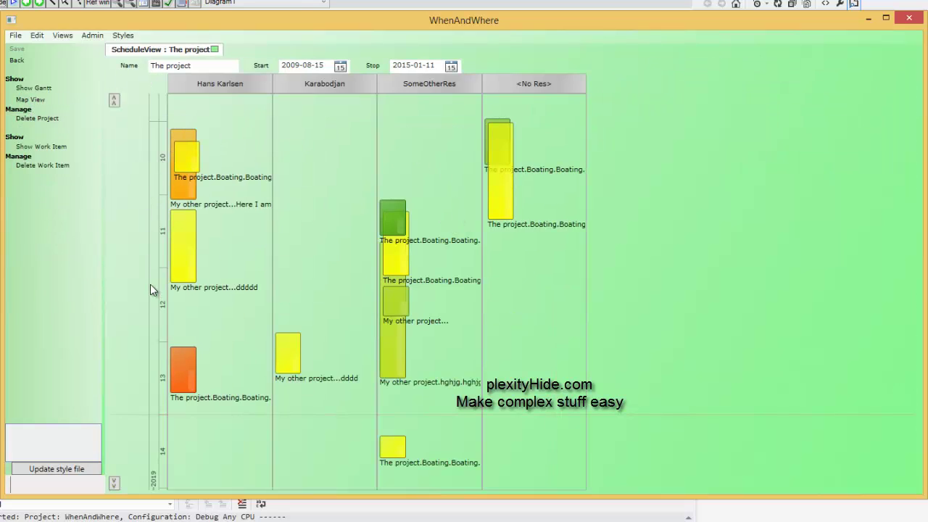
left_click_drag(155, 316, 145, 333)
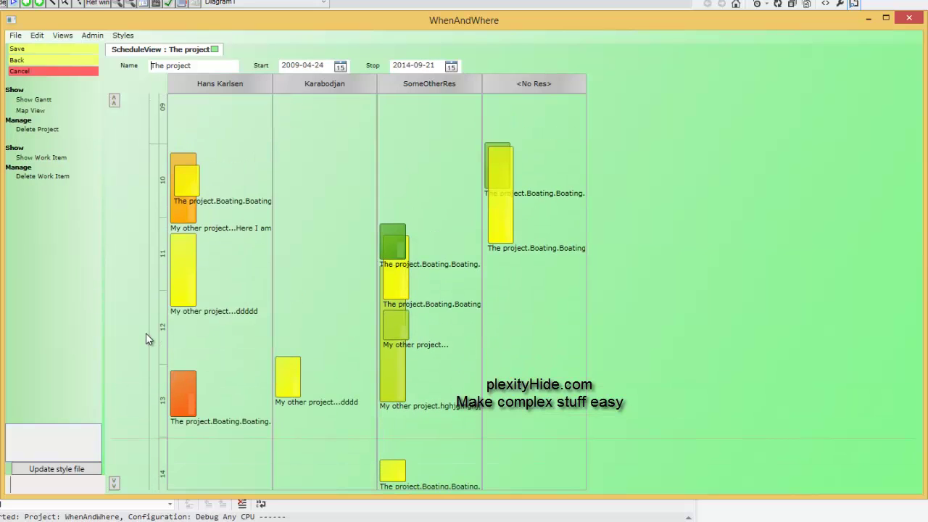
scroll(152, 261, "down", 3)
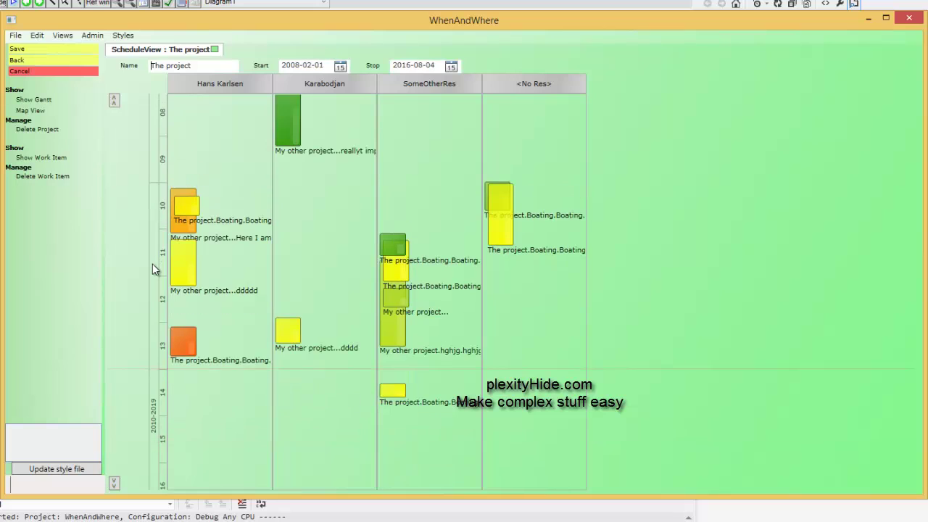